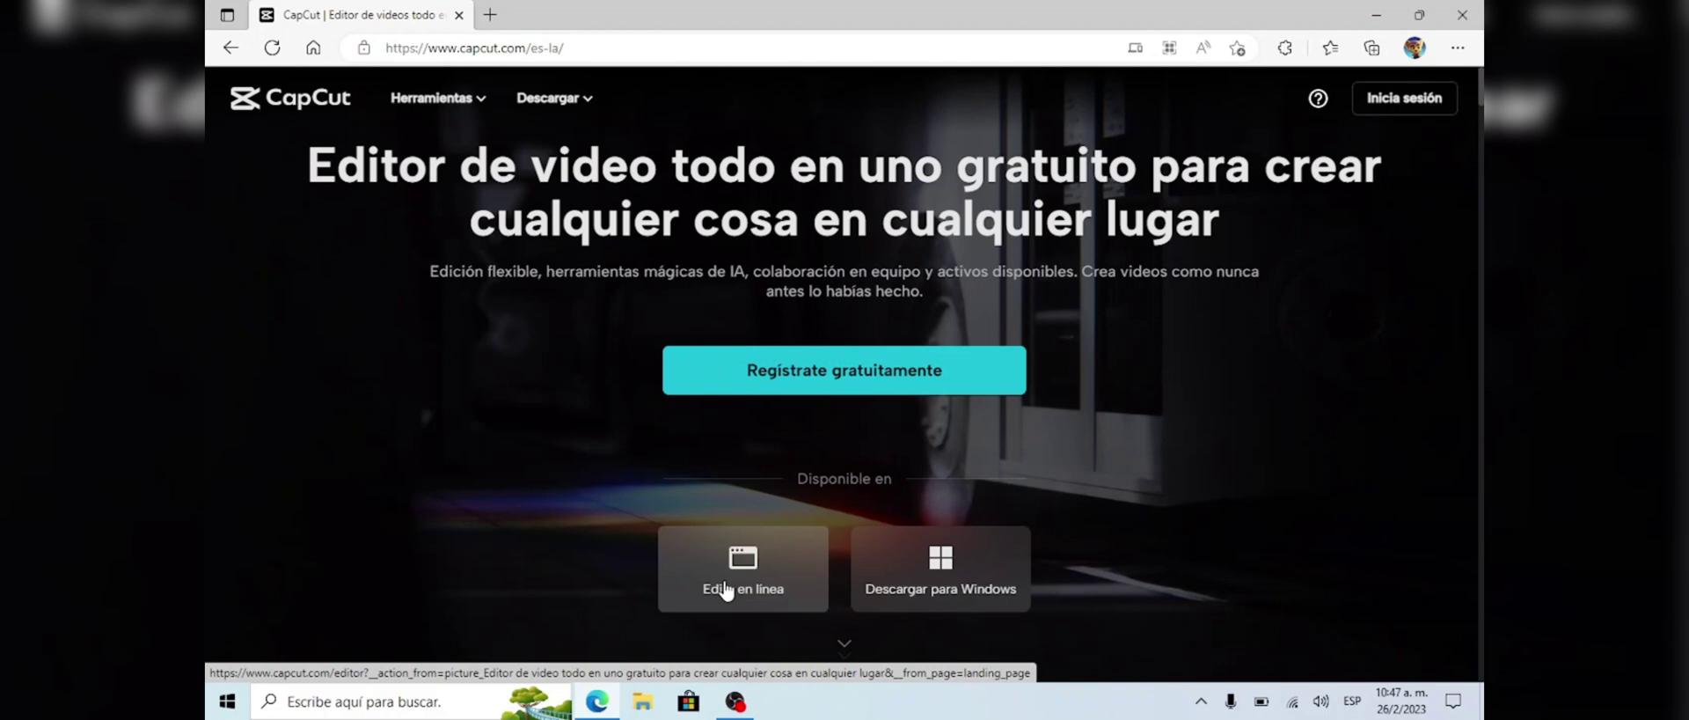
Open the online video editor and create a blank-canvas project
{"action": "left_click", "coordinate": [726, 590]}
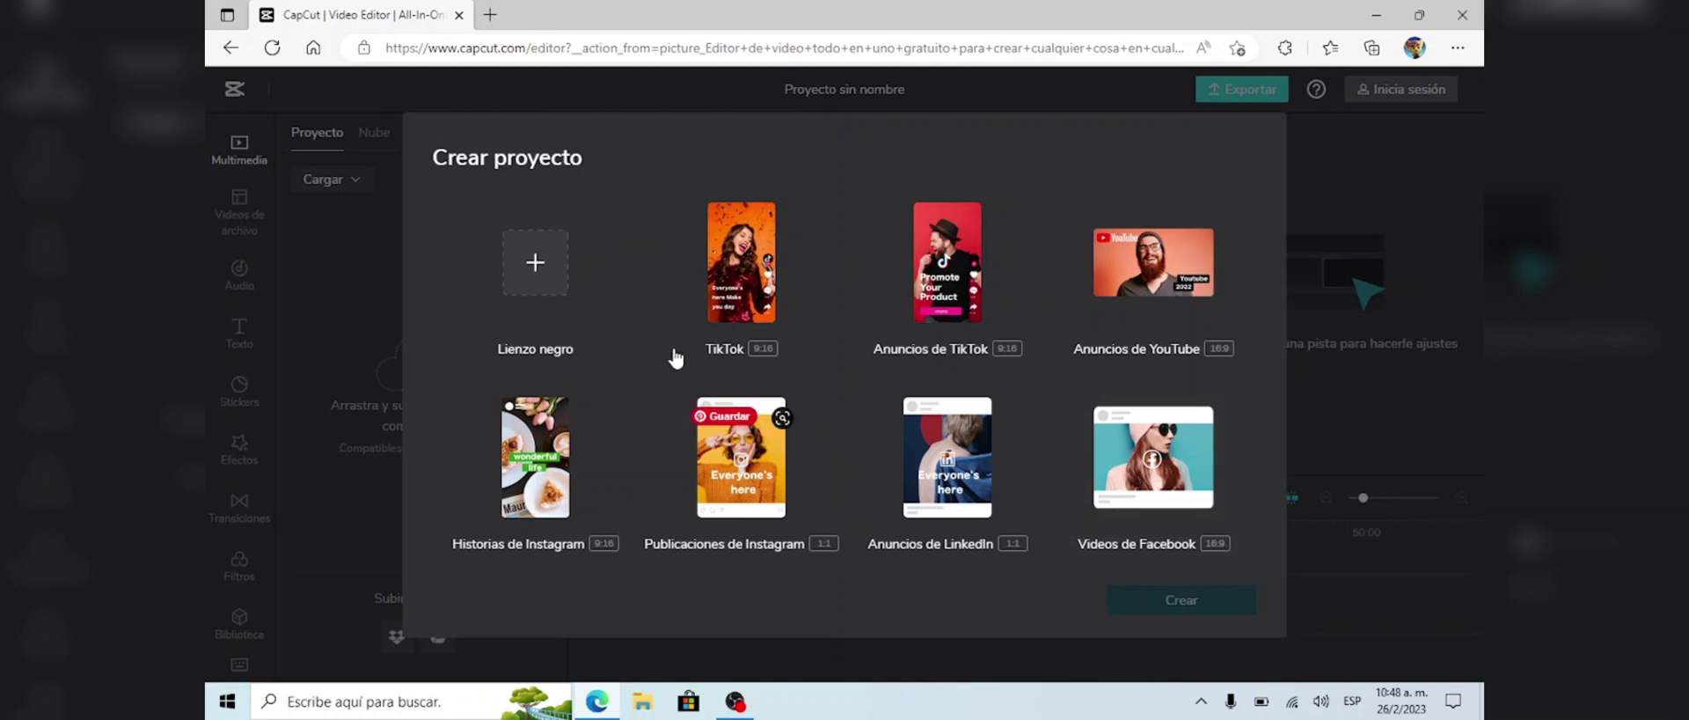
{"action": "left_click", "coordinate": [560, 295]}
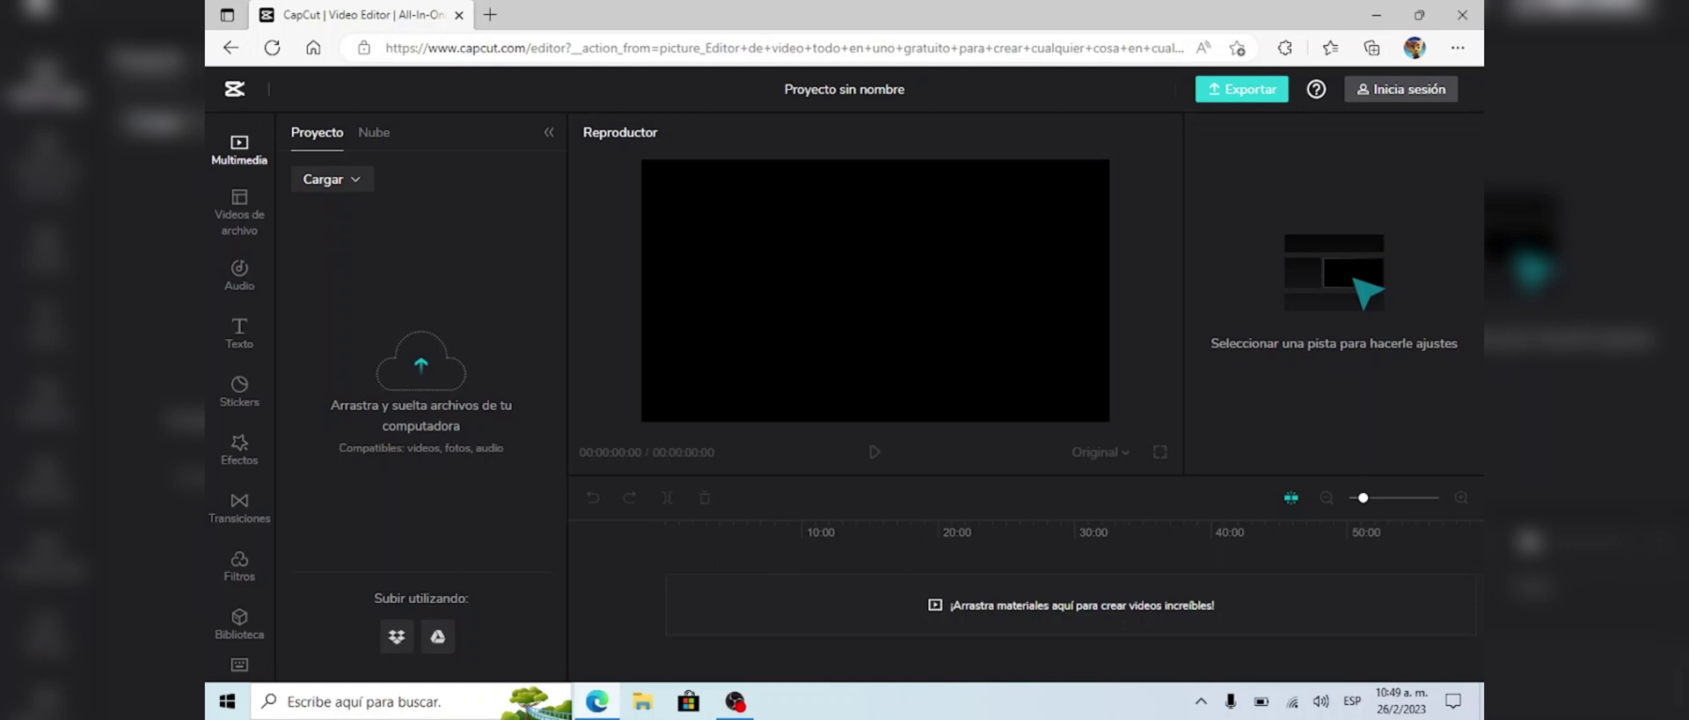
Examine the project's cloud and local media areas and the stock video library
{"action": "left_click", "coordinate": [373, 132]}
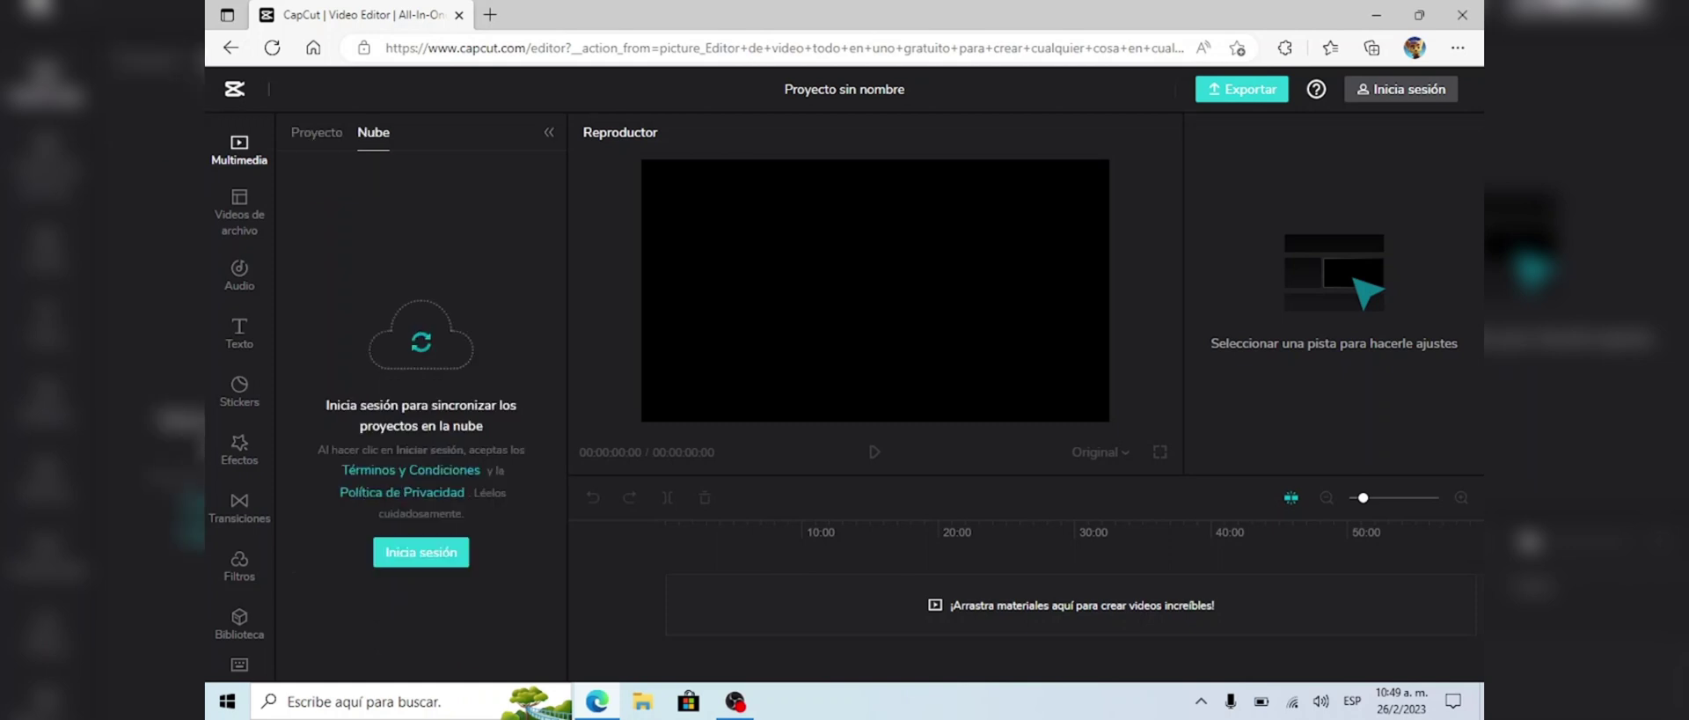
{"action": "left_click", "coordinate": [316, 132]}
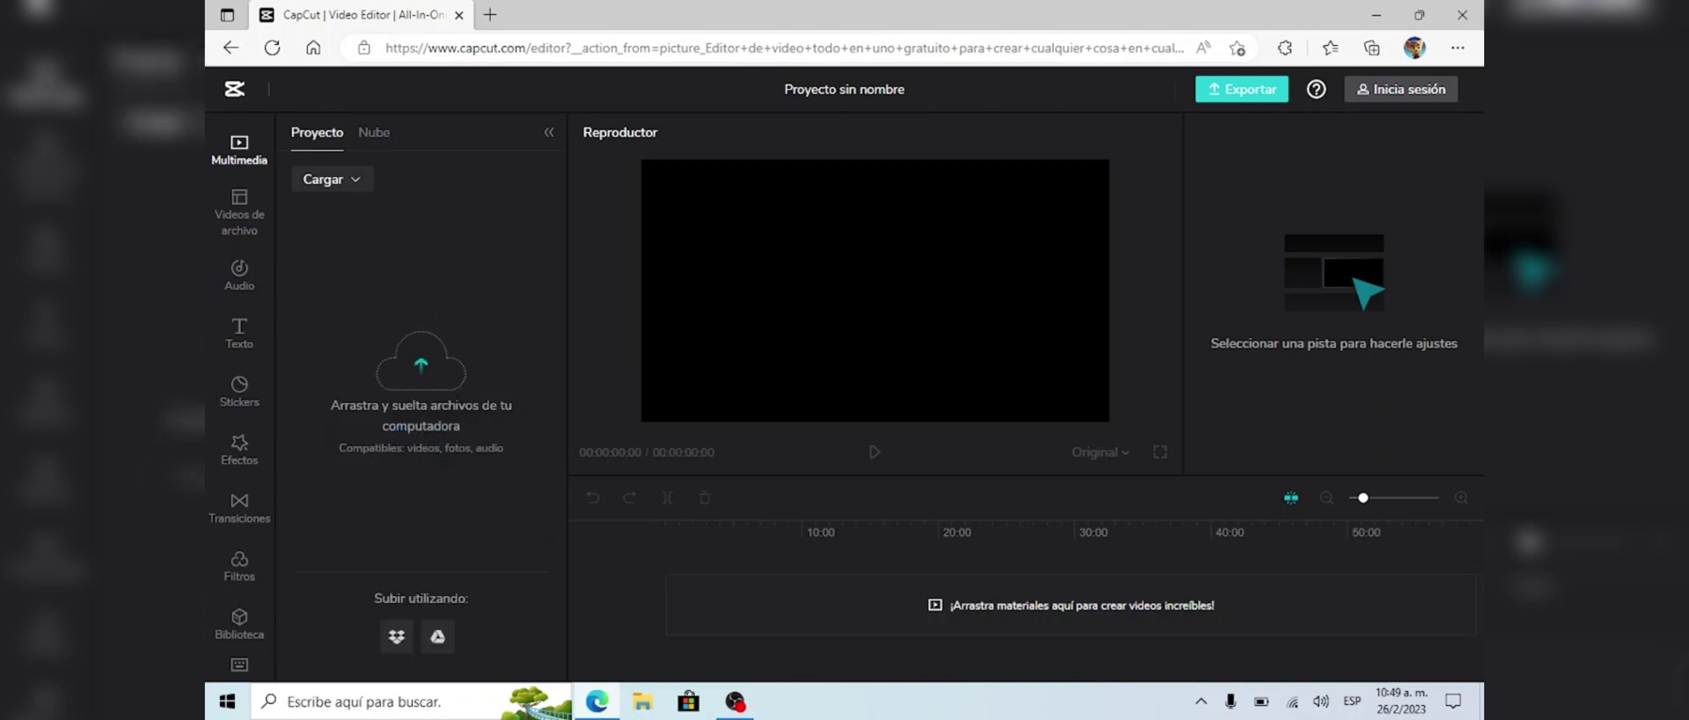
{"action": "left_click", "coordinate": [239, 212]}
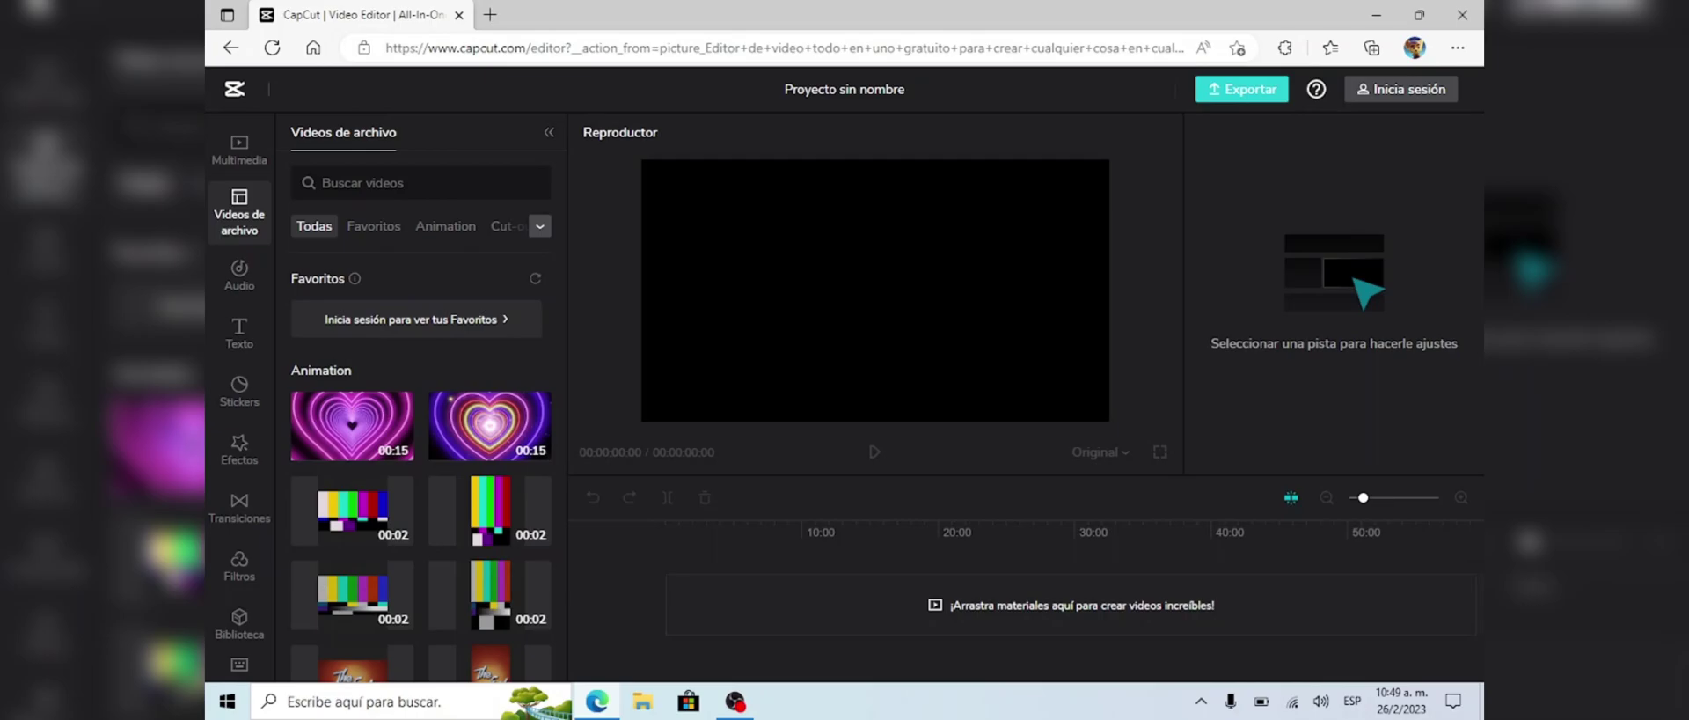
Install the CapCut desktop app from its installer on the Windows desktop and launch it
{"action": "key", "text": "super+d"}
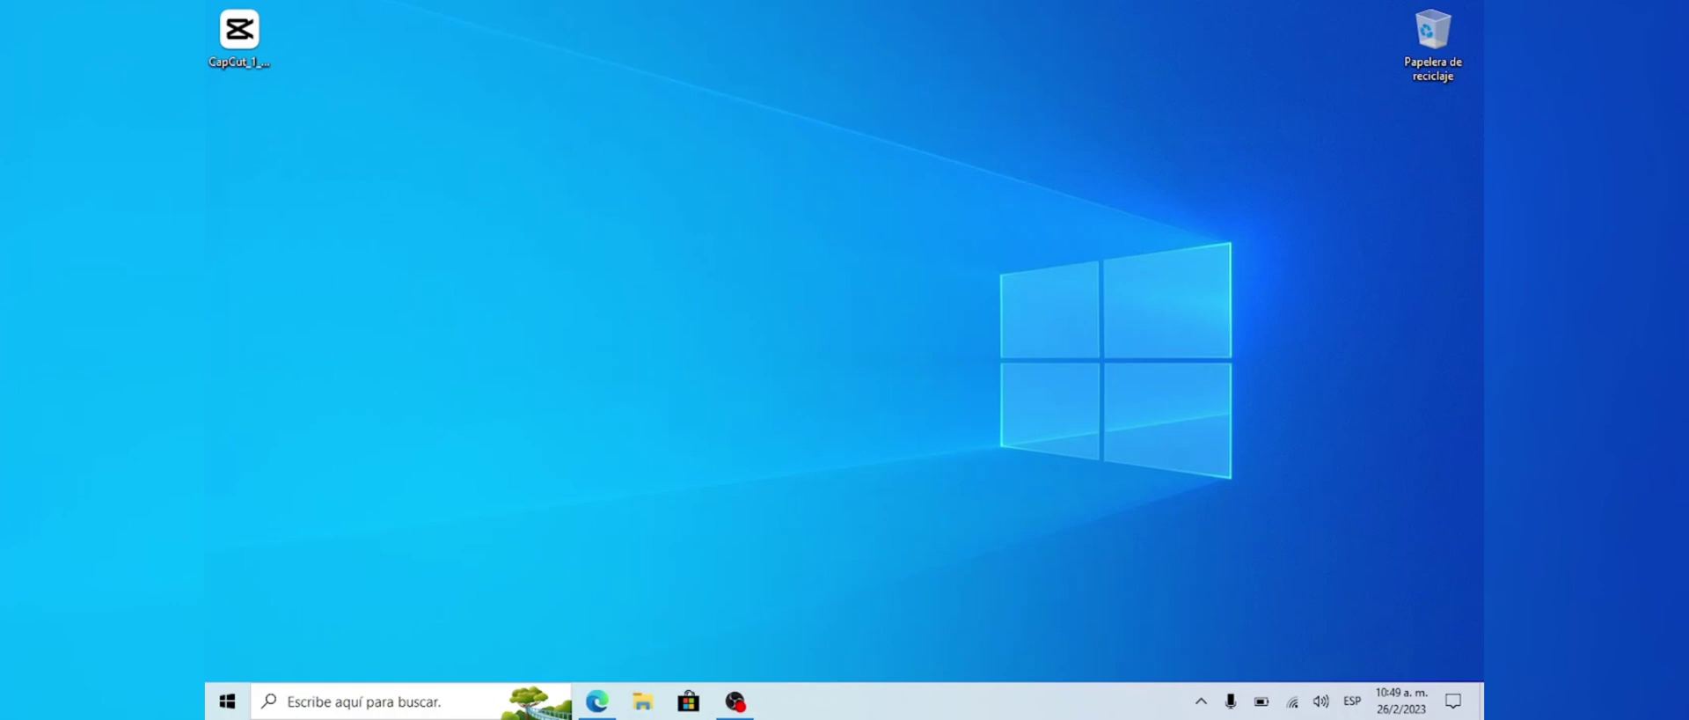
{"action": "left_click", "coordinate": [238, 33]}
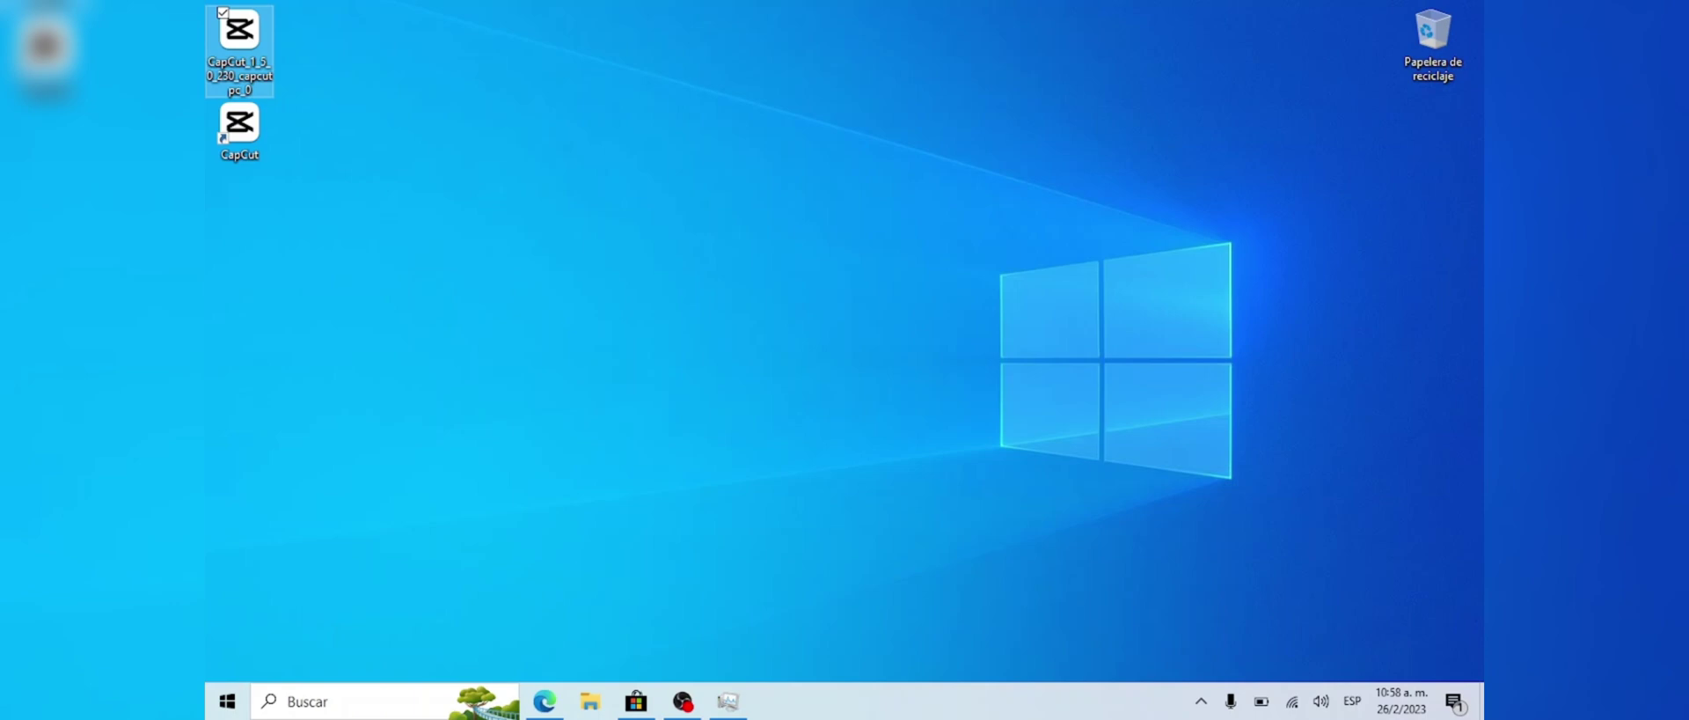
{"action": "key", "text": "super+a"}
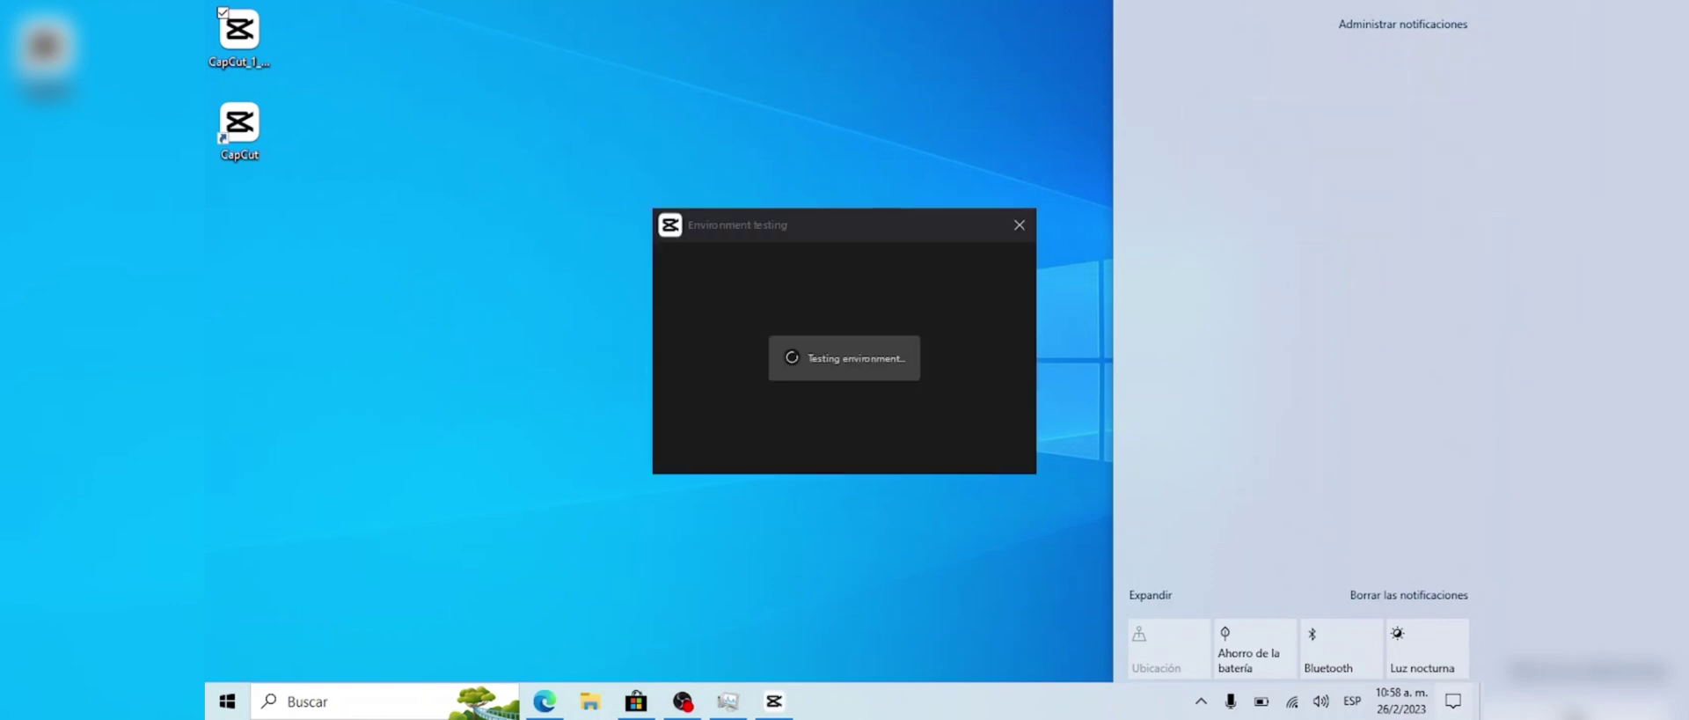
{"action": "key", "text": "super+a"}
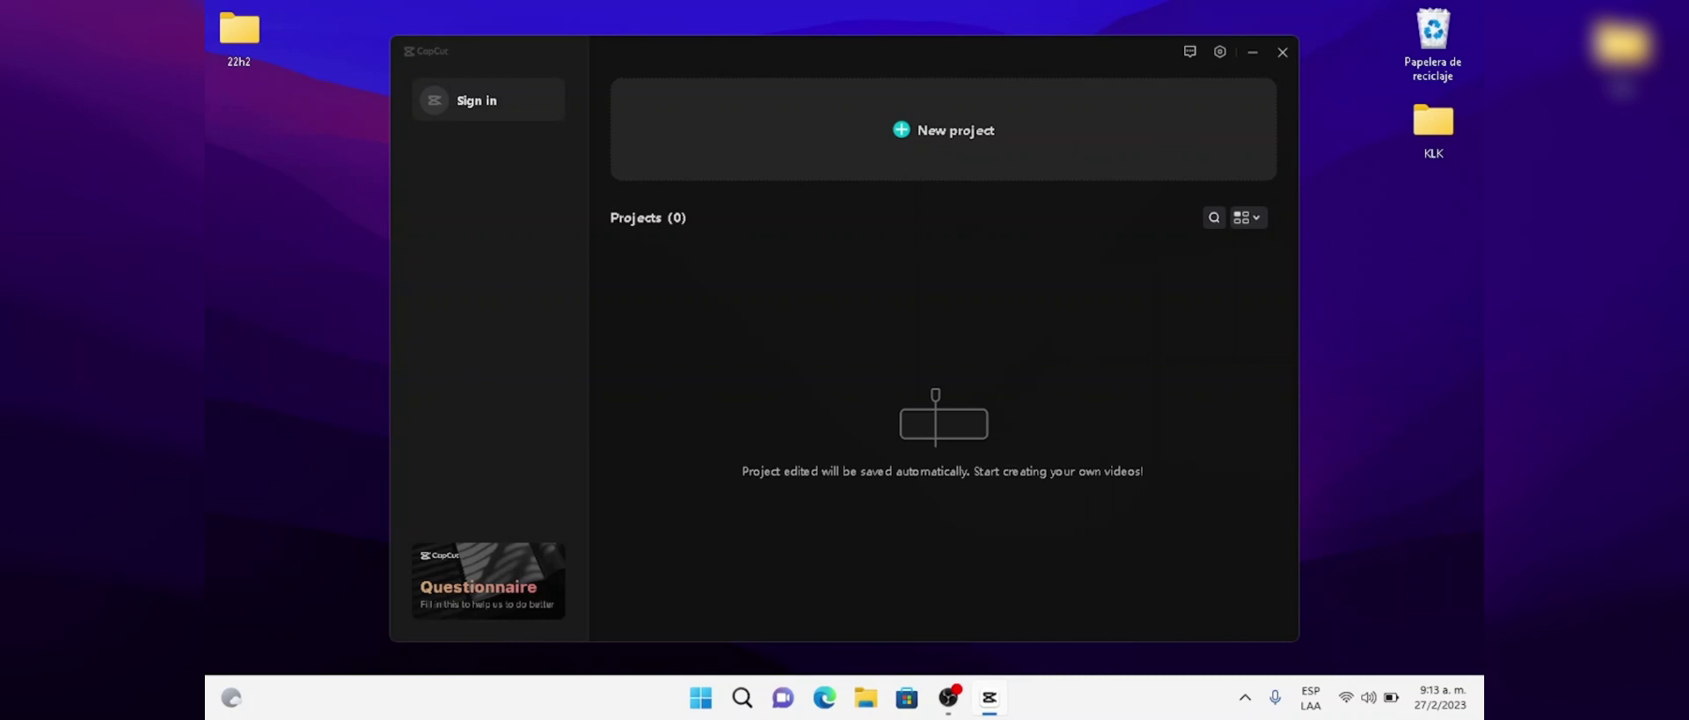
View the desktop app's settings options and start a new project
{"action": "left_click", "coordinate": [1219, 51]}
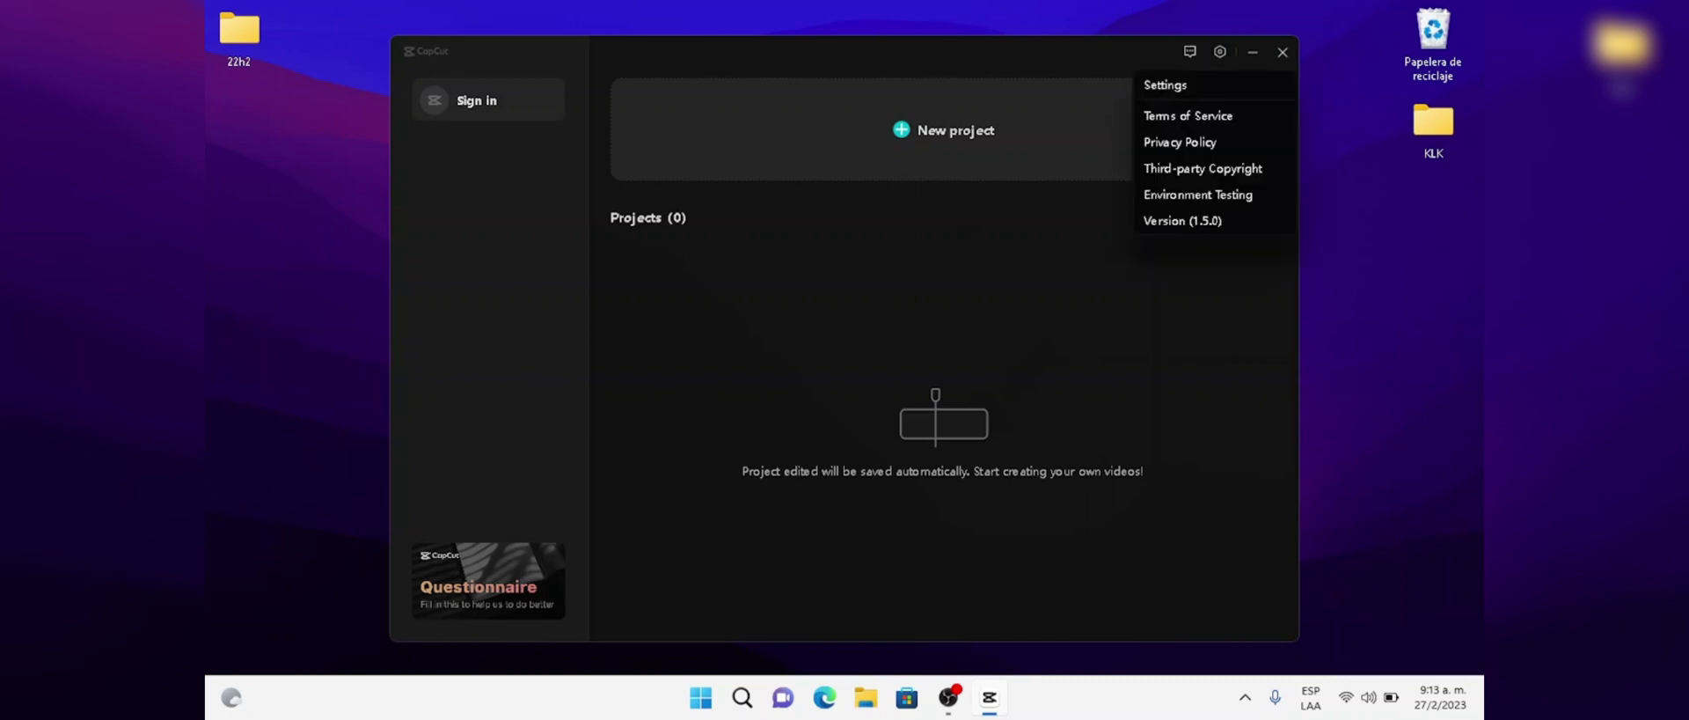
{"action": "left_click", "coordinate": [757, 341]}
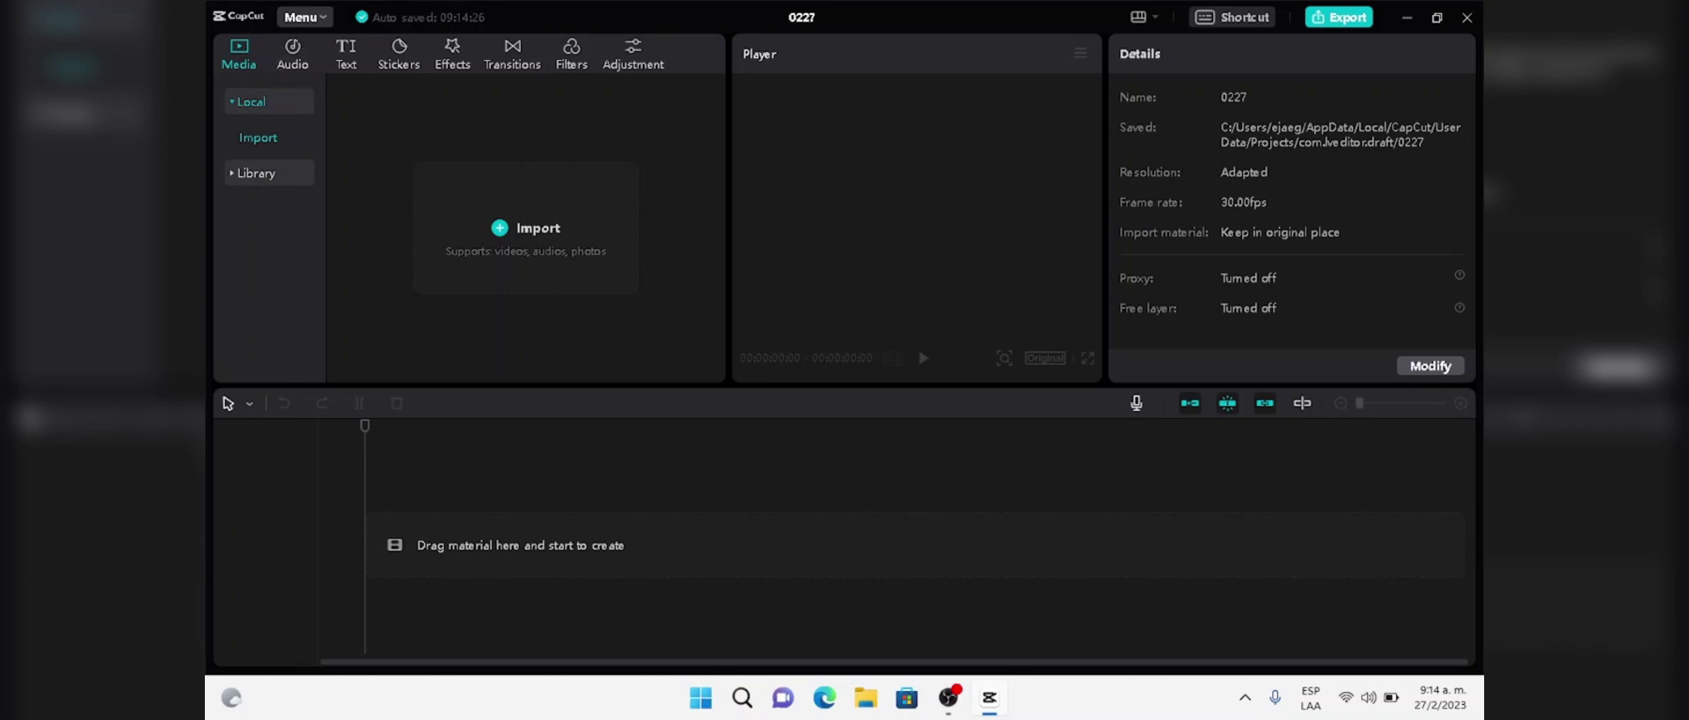
Examine the audio, sticker, text, effect, transition, filter, adjustment and media libraries of the new project
{"action": "left_click", "coordinate": [293, 55]}
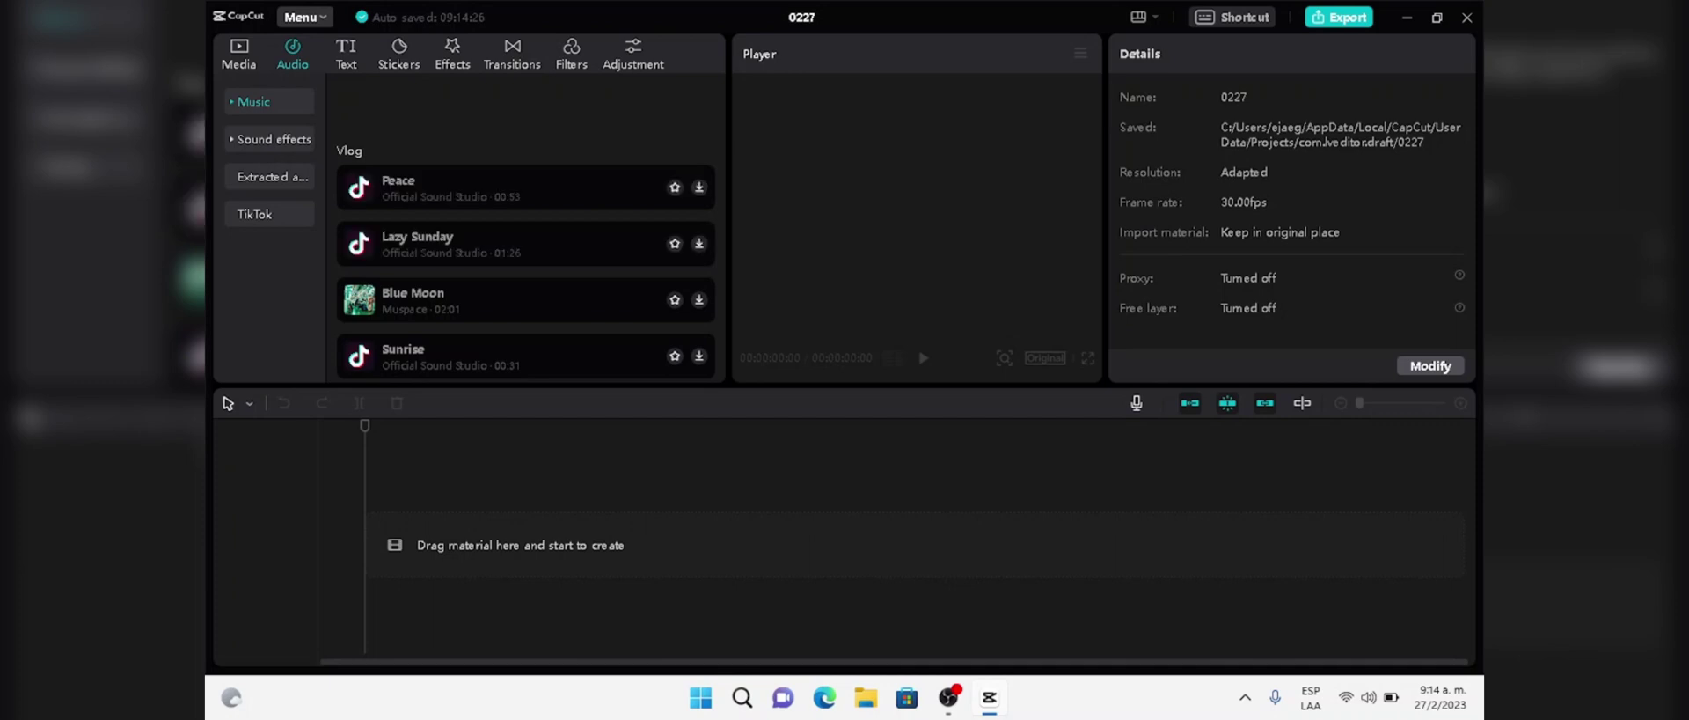
{"action": "left_click", "coordinate": [398, 55]}
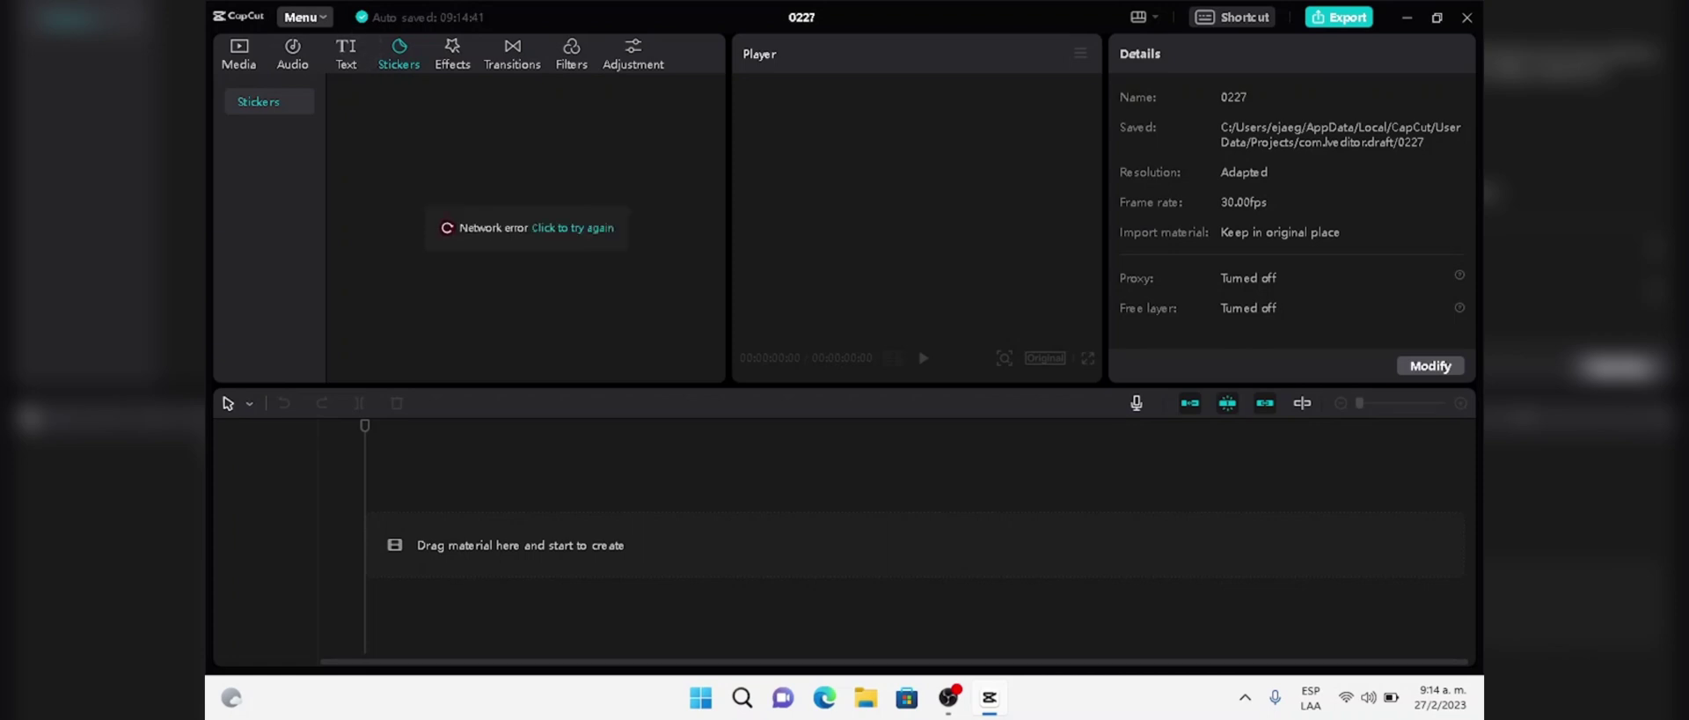
{"action": "left_click", "coordinate": [345, 55]}
{"action": "left_click", "coordinate": [453, 55]}
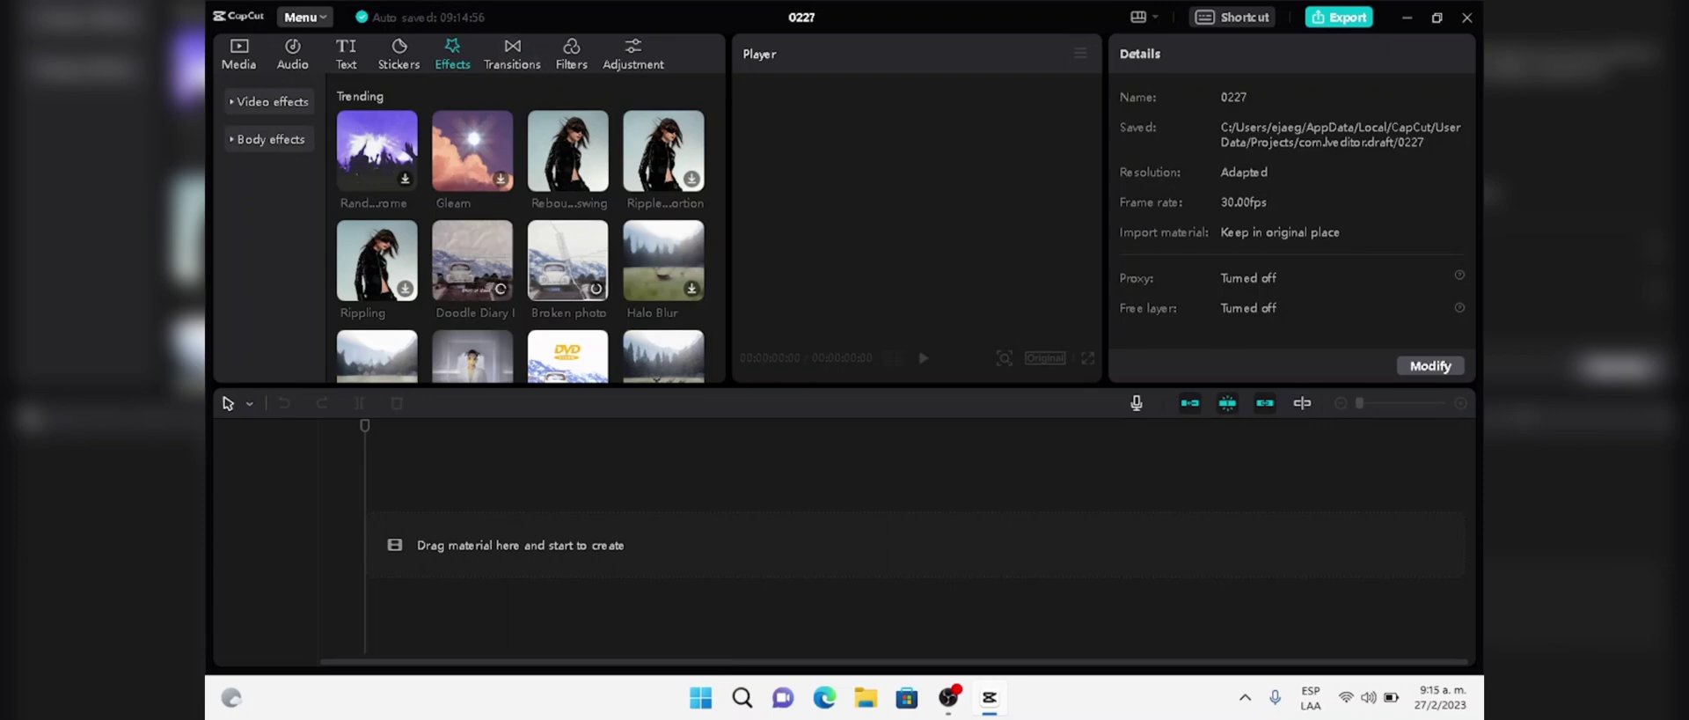
{"action": "left_click", "coordinate": [512, 54]}
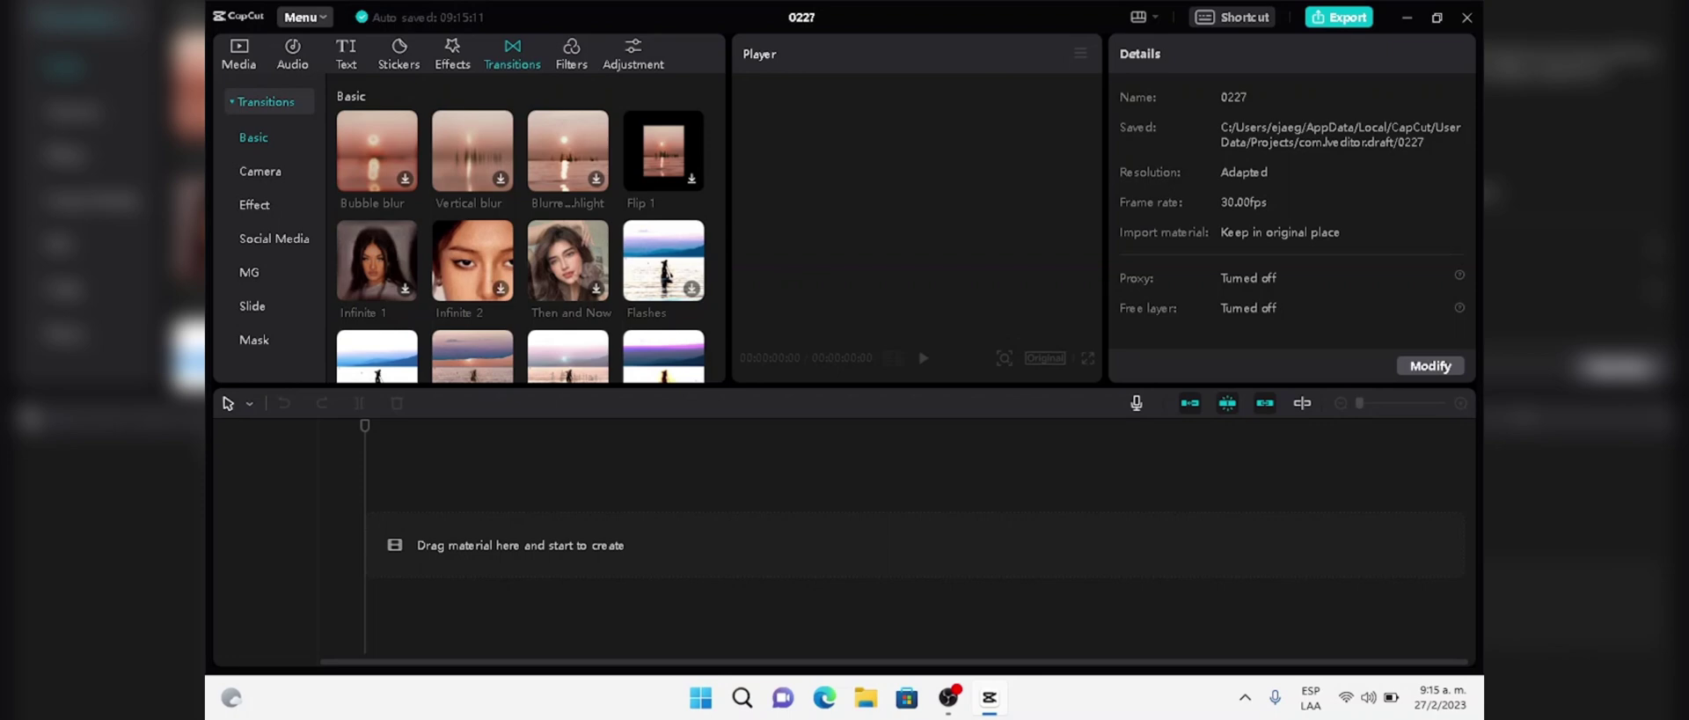
{"action": "left_click", "coordinate": [570, 55]}
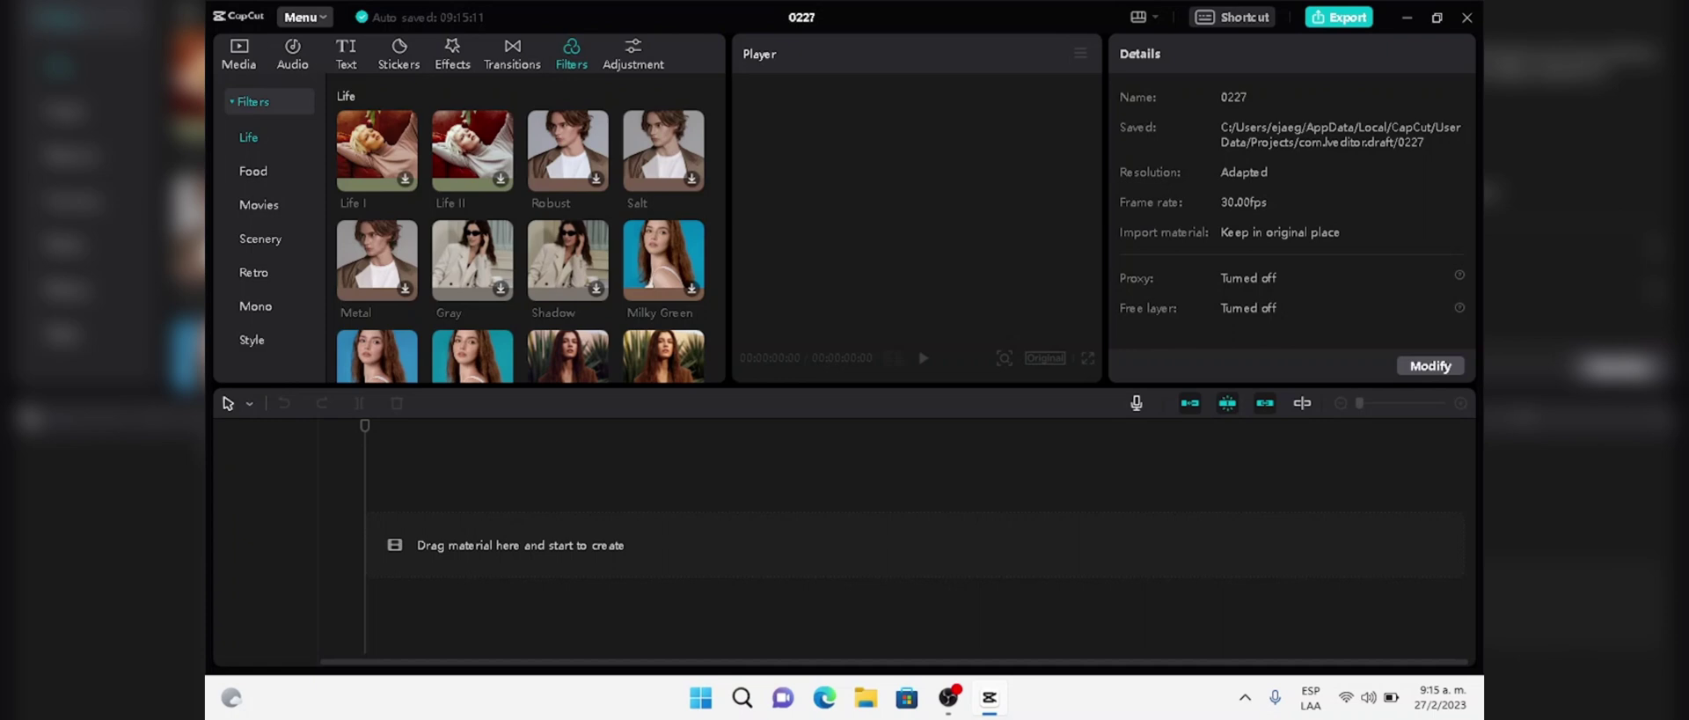
{"action": "left_click", "coordinate": [633, 55]}
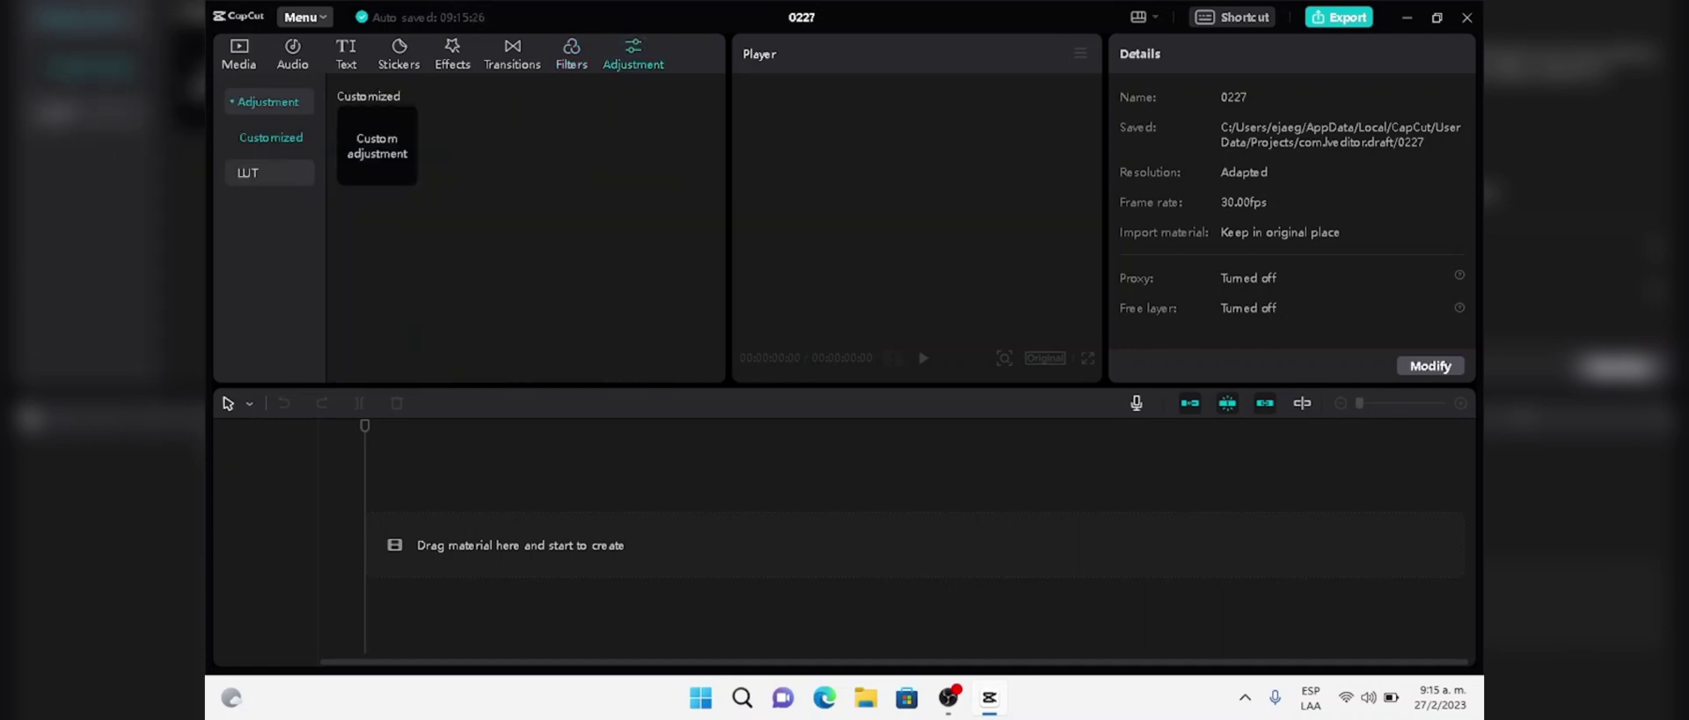
{"action": "left_click", "coordinate": [238, 54]}
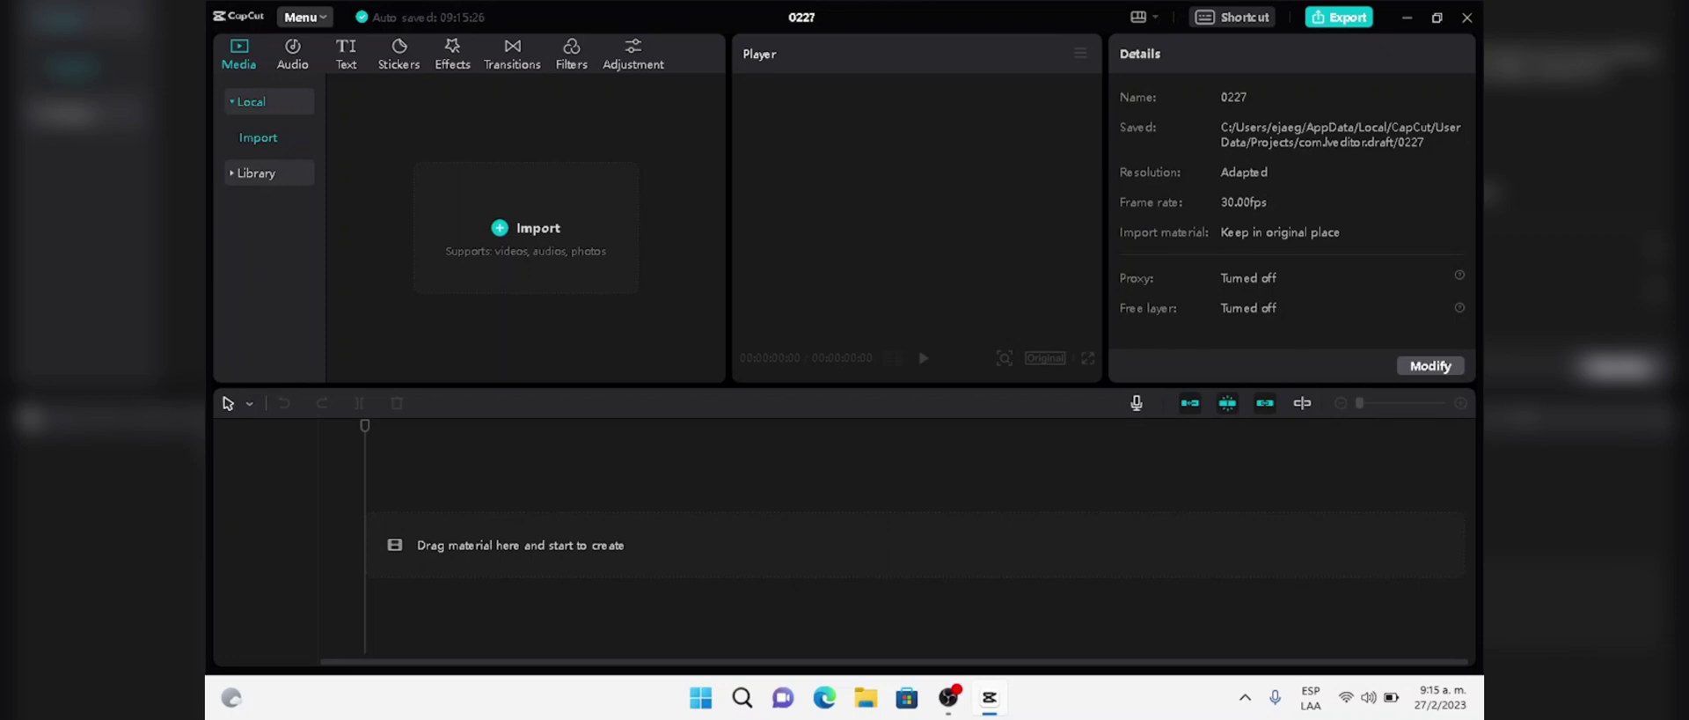
Look through the text, sticker, effect and transition libraries again and browse the filters down to the Style category
{"action": "left_click", "coordinate": [345, 54]}
{"action": "left_click", "coordinate": [398, 55]}
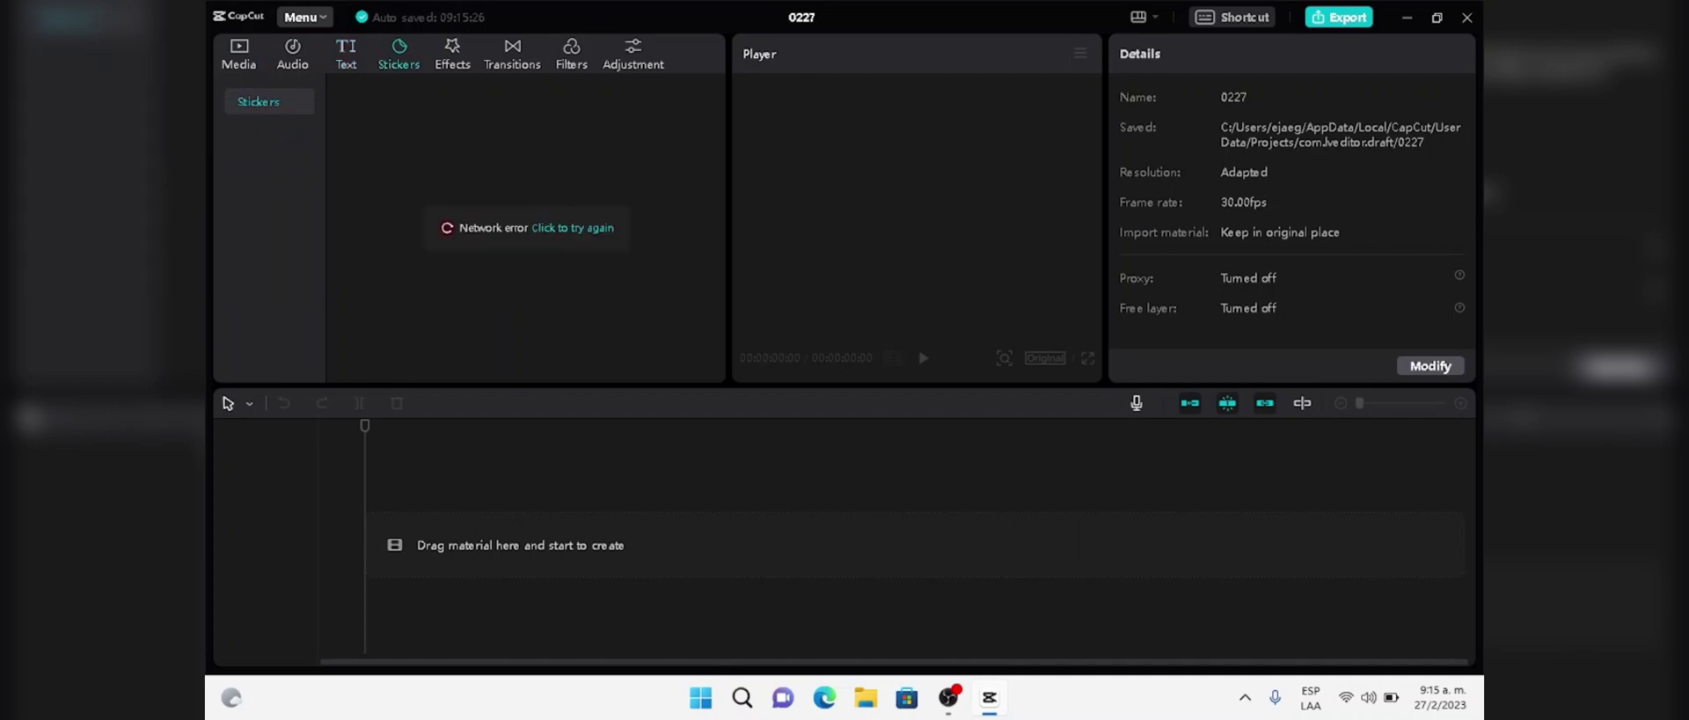
{"action": "left_click", "coordinate": [452, 55]}
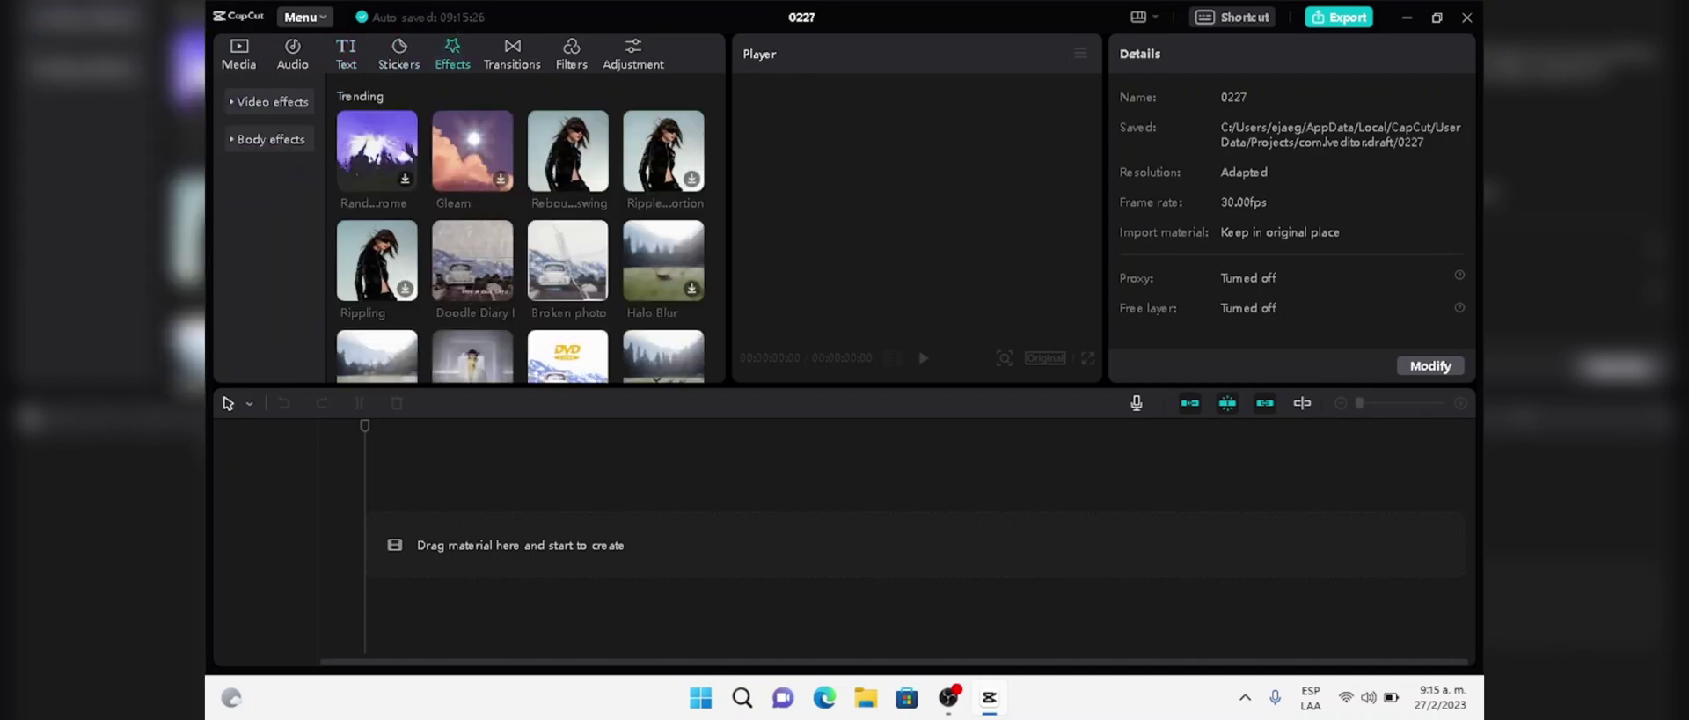
{"action": "left_click", "coordinate": [512, 54]}
{"action": "left_click", "coordinate": [572, 55]}
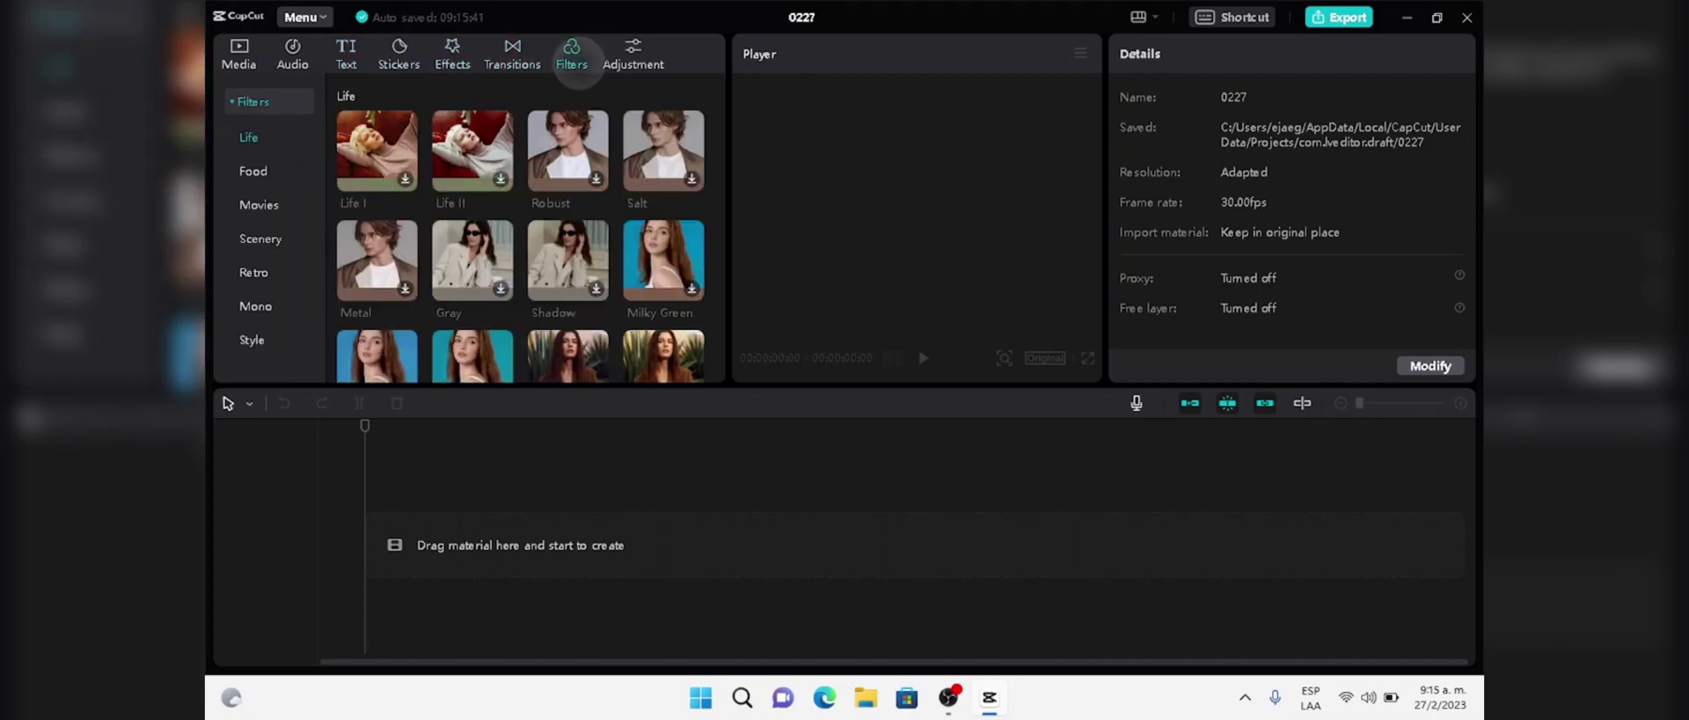
{"action": "mouse_move", "coordinate": [472, 260]}
{"action": "left_mouse_down"}
{"action": "mouse_move", "coordinate": [472, 46]}
{"action": "mouse_move", "coordinate": [472, 259]}
{"action": "left_mouse_up"}
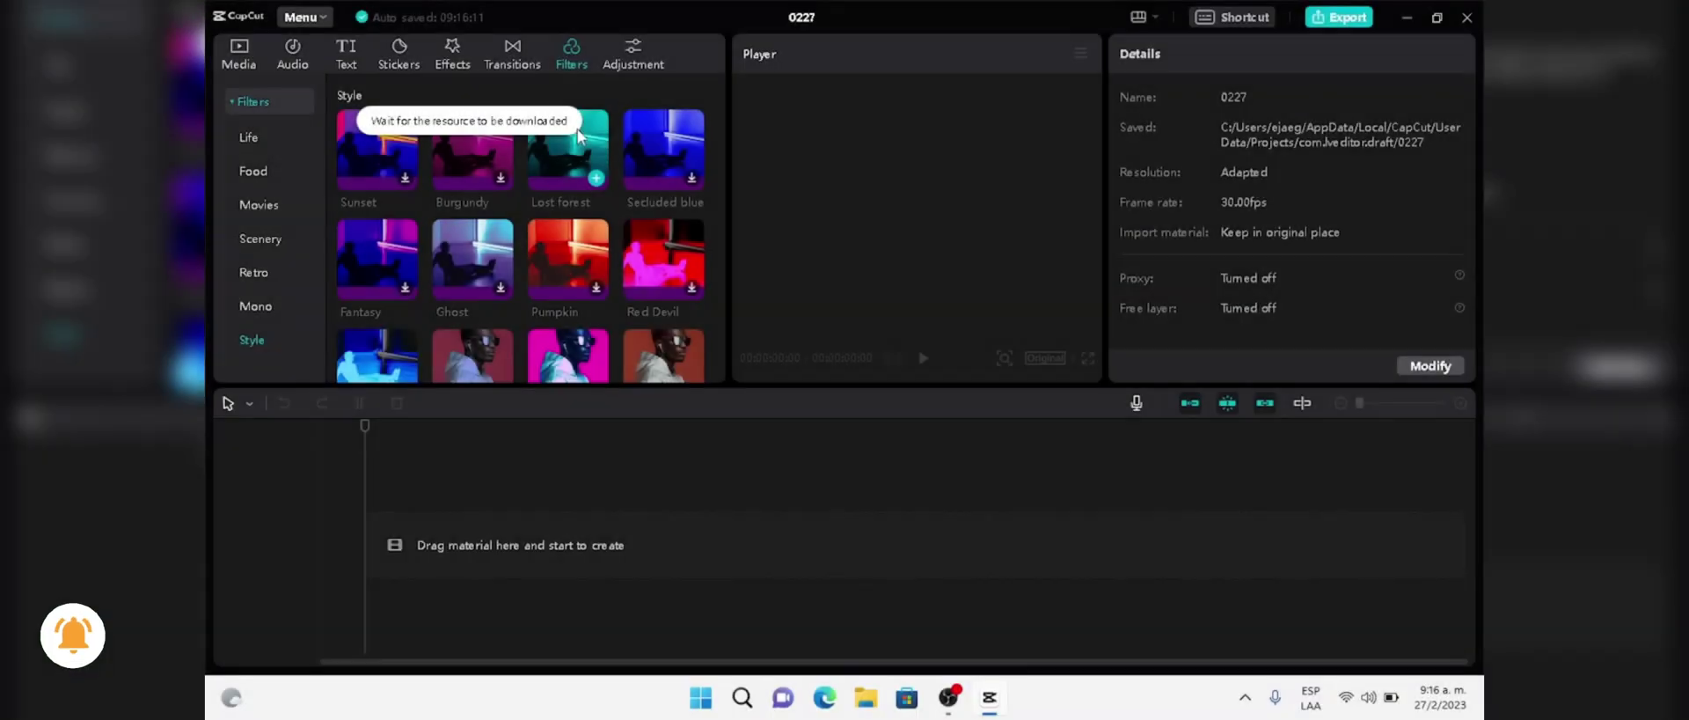
Return to the sticker library and retry loading its resources
{"action": "left_click", "coordinate": [522, 59]}
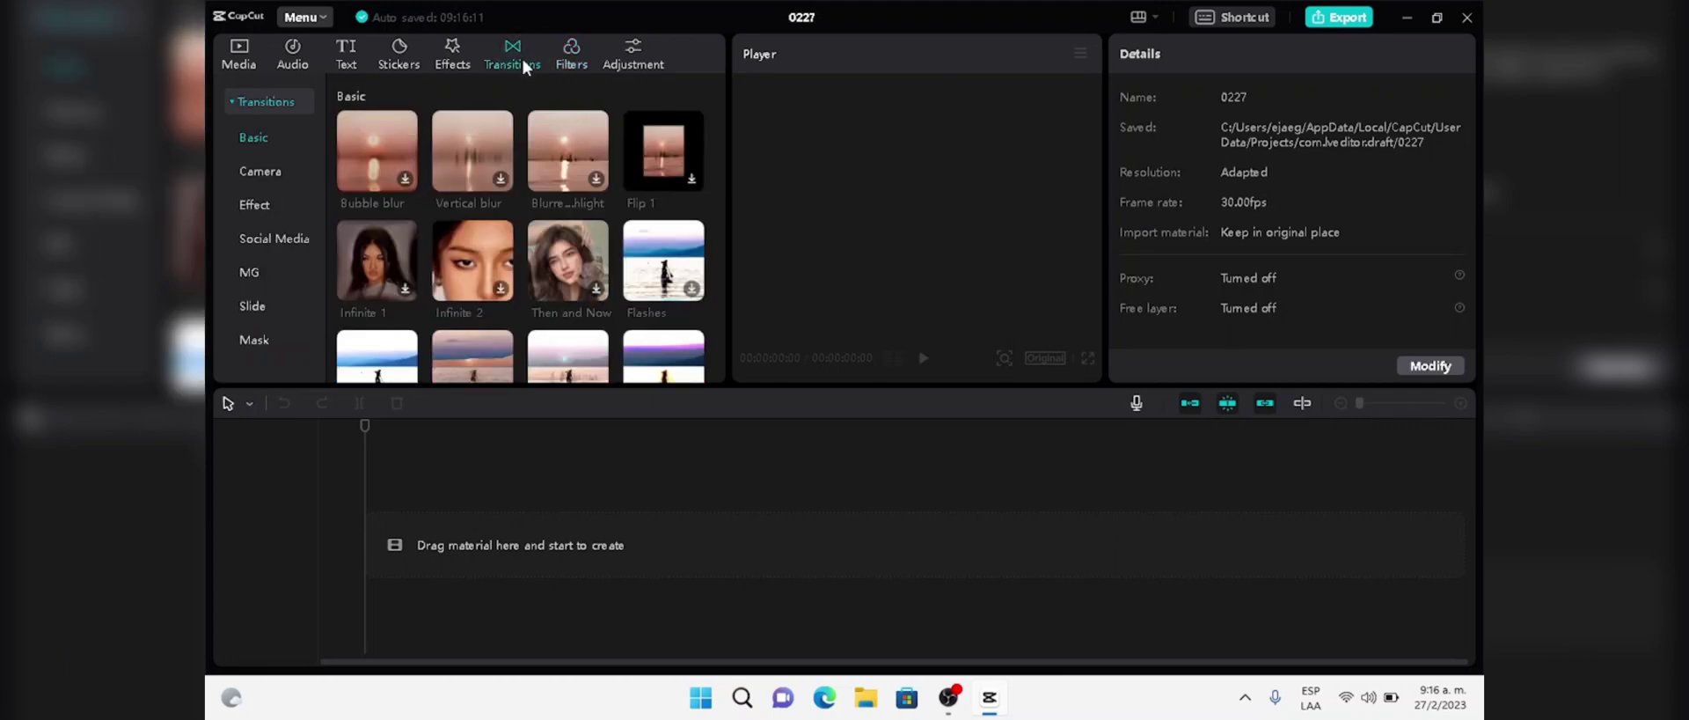
{"action": "left_click", "coordinate": [400, 51]}
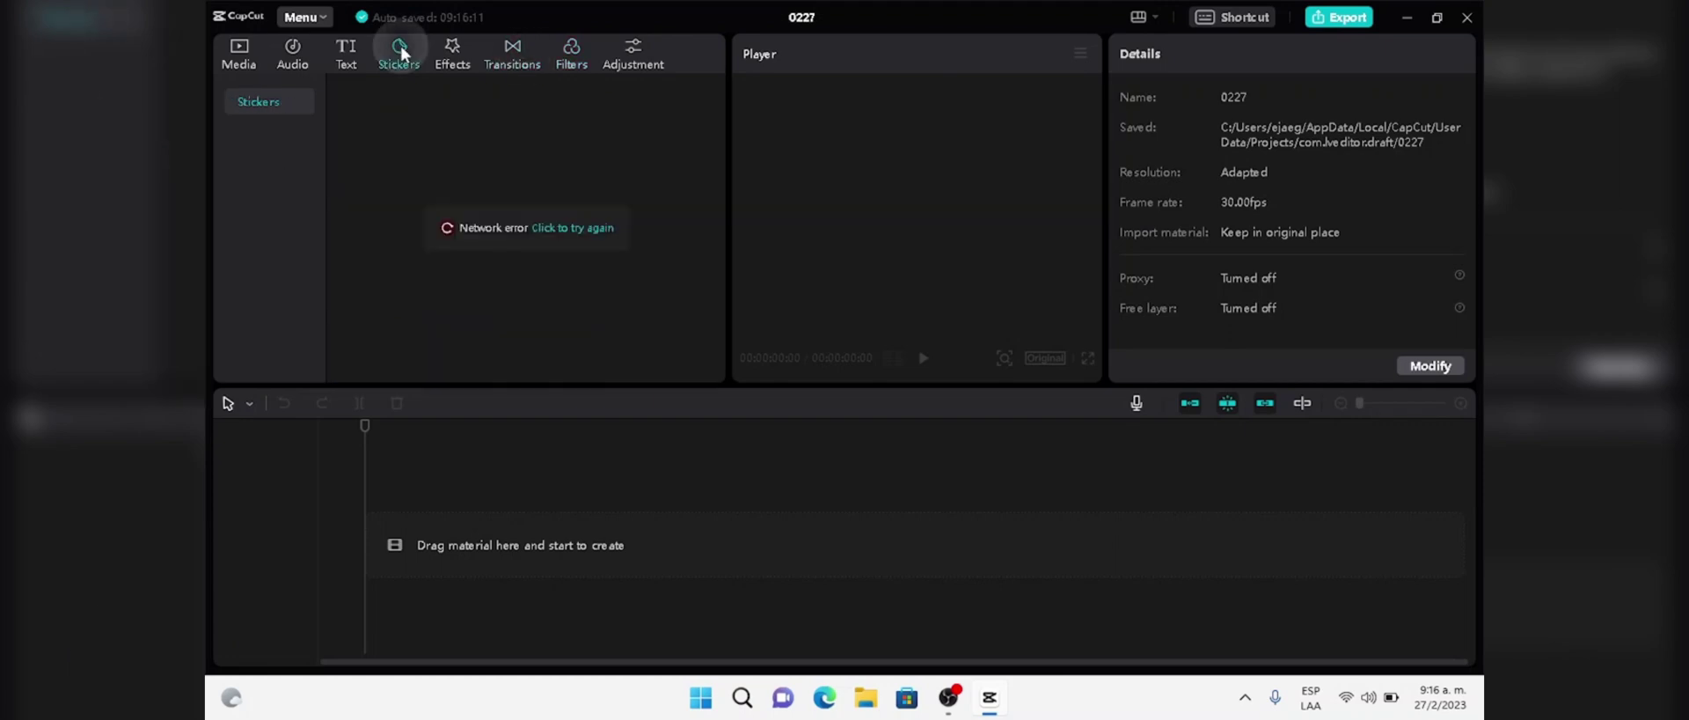
{"action": "left_click", "coordinate": [572, 227]}
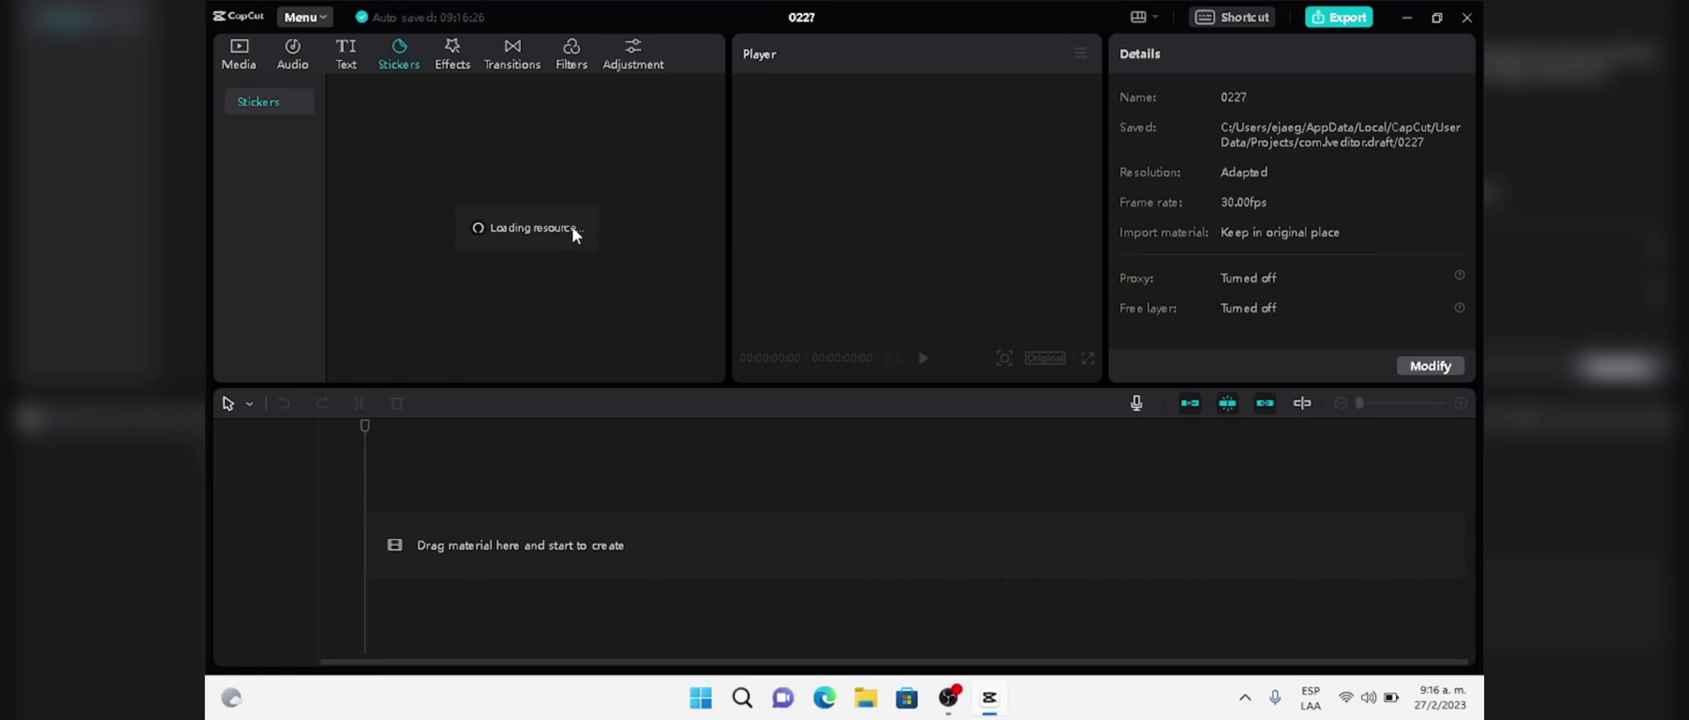
Try renaming the project as hghgh and clear the name
{"action": "left_click", "coordinate": [807, 20]}
{"action": "type", "text": "hghgh"}
{"action": "key", "text": "BackSpace"}
{"action": "key", "text": "BackSpace"}
{"action": "key", "text": "BackSpace"}
{"action": "key", "text": "BackSpace"}
{"action": "key", "text": "BackSpace"}
Try to export the project with an empty timeline and dismiss the warning
{"action": "left_click", "coordinate": [1333, 16]}
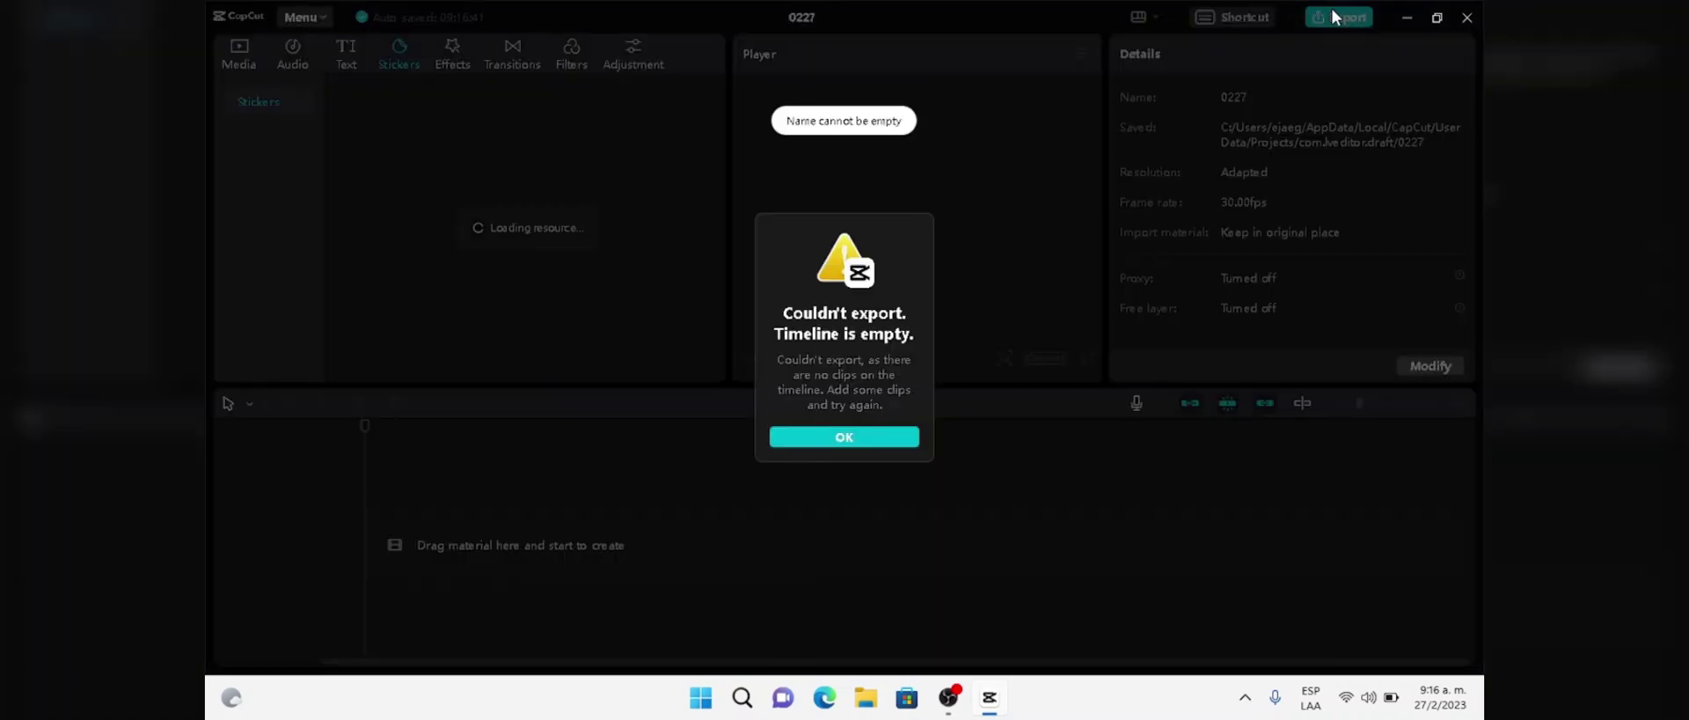
{"action": "left_click", "coordinate": [866, 439]}
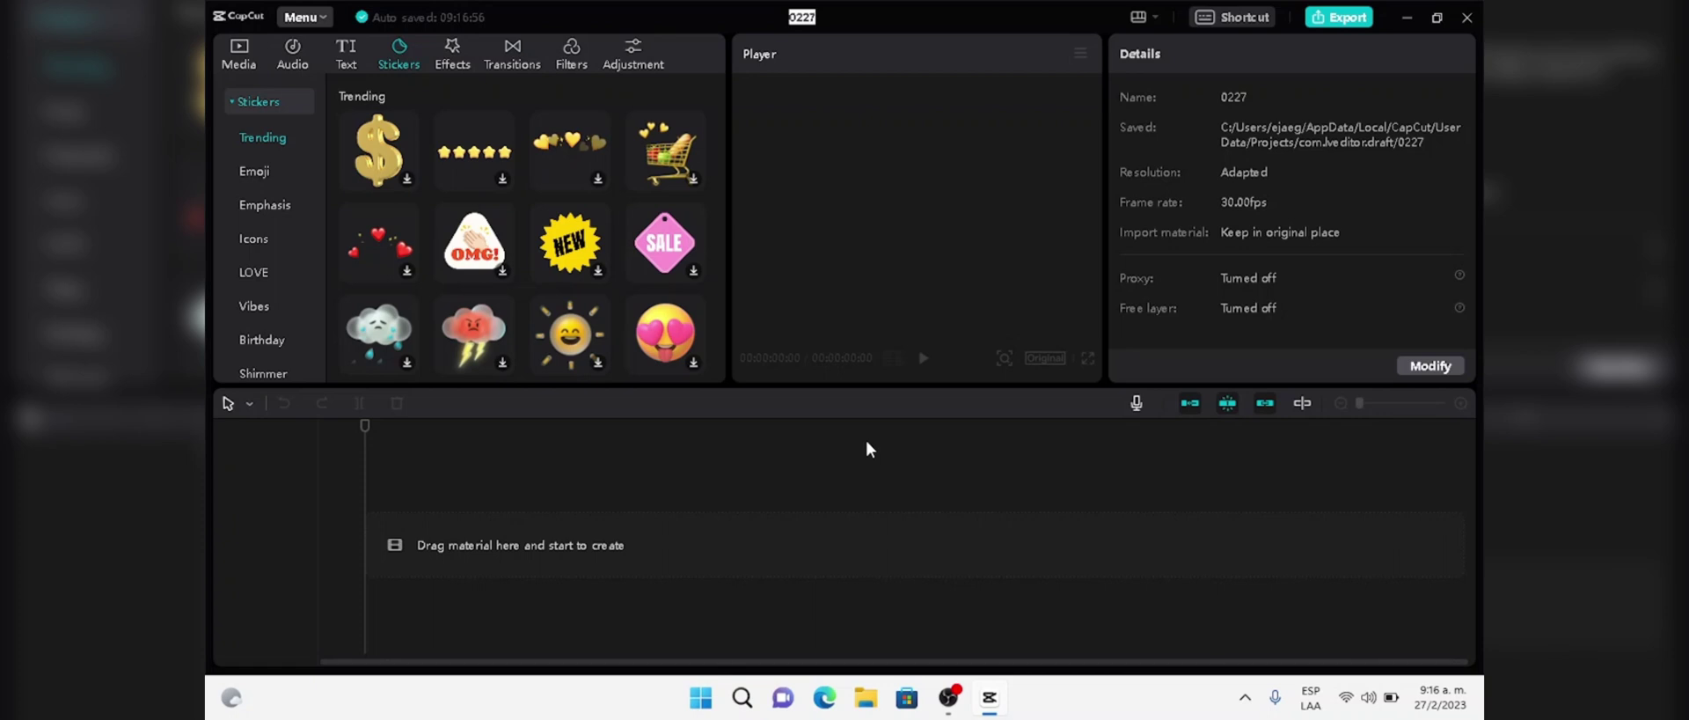
Add the Trending OMG! sticker at the start of the timeline and move the playhead to about 00:00:01:07
{"action": "left_click", "coordinate": [492, 245]}
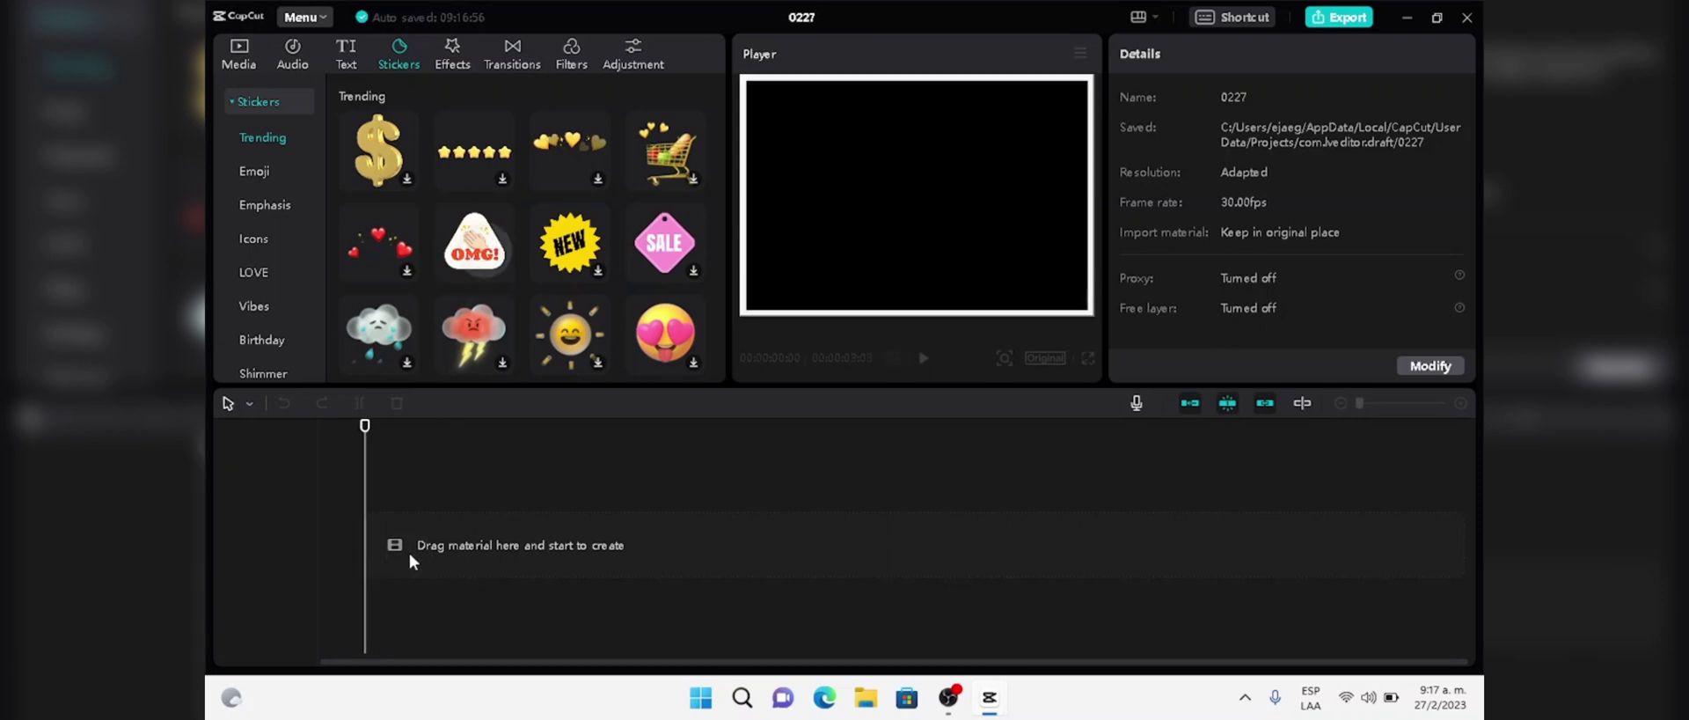
{"action": "left_click_drag", "start_coordinate": [409, 552], "coordinate": [409, 552]}
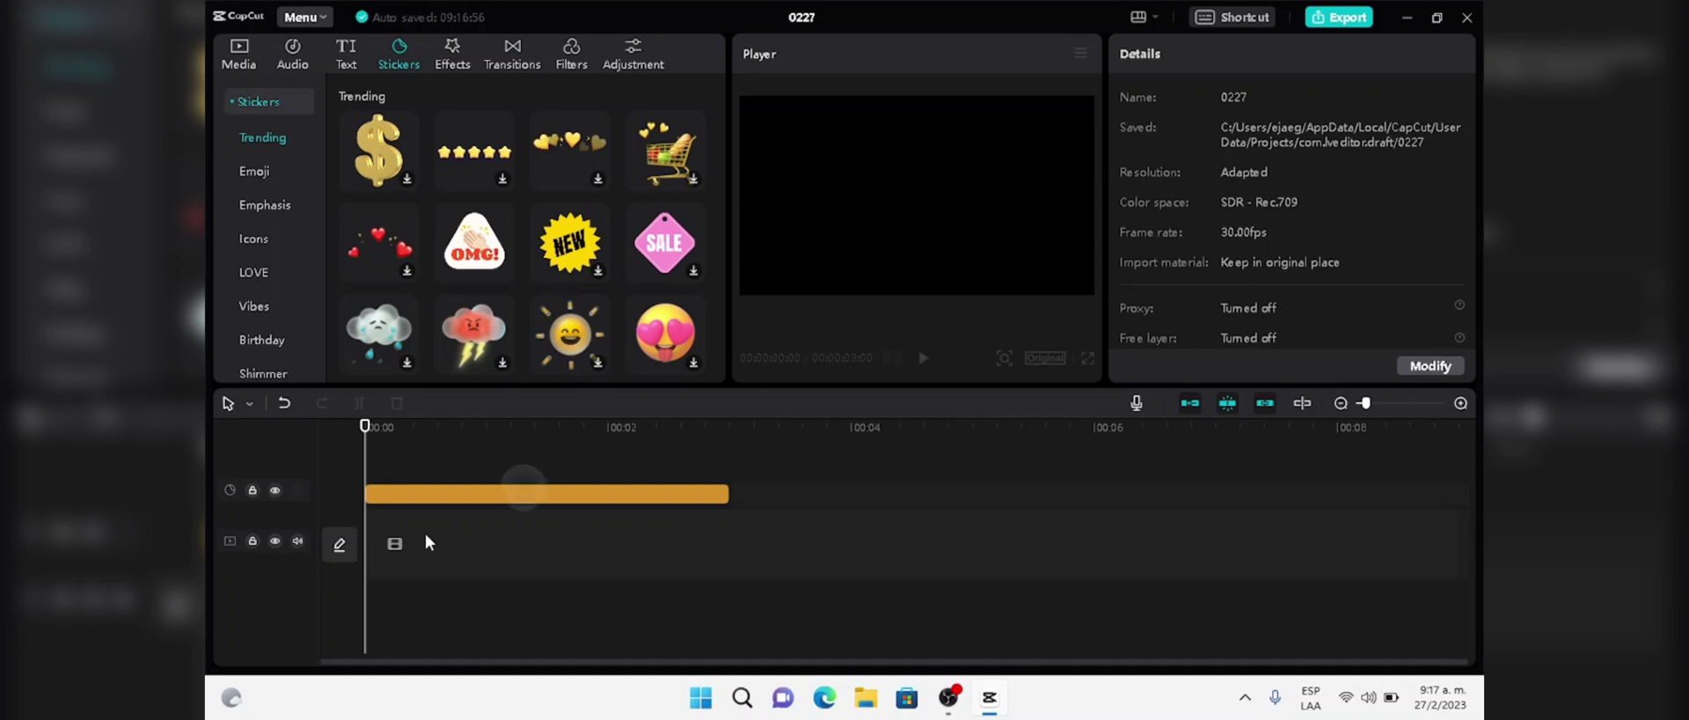
{"action": "left_click", "coordinate": [515, 428]}
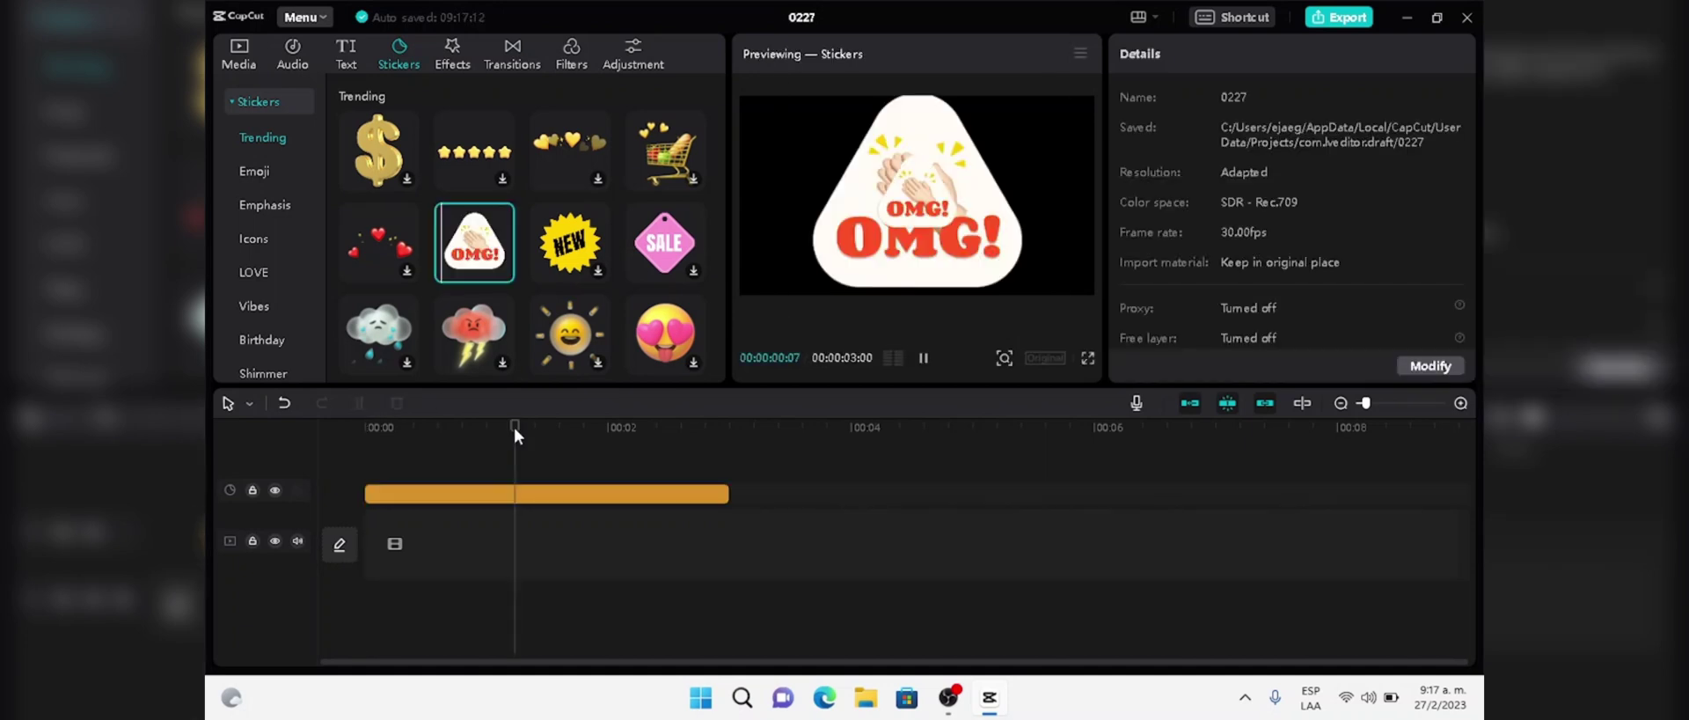
Set the export resolution to 2K in the export settings and cancel the export
{"action": "left_click", "coordinate": [1339, 17]}
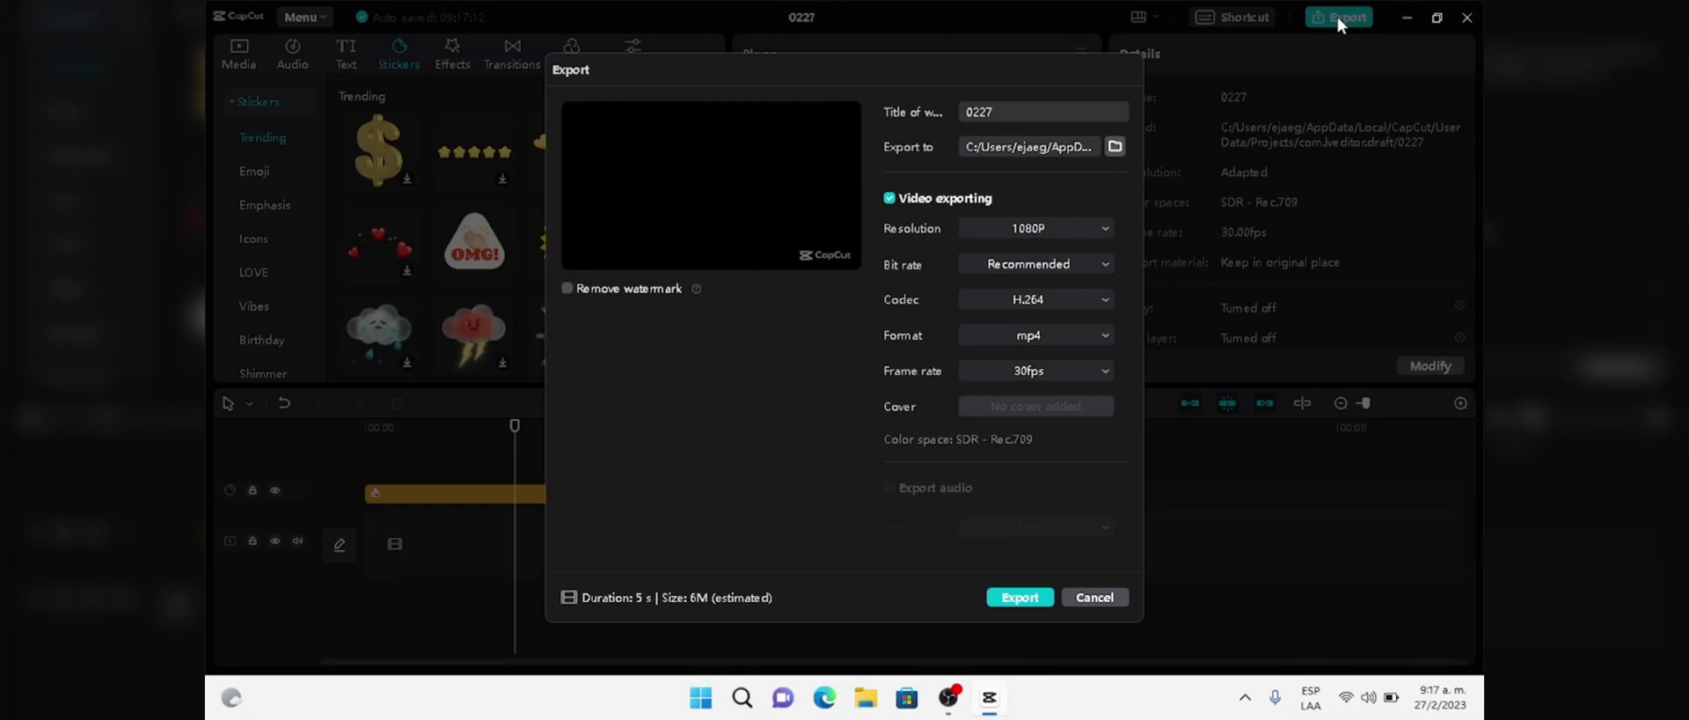
{"action": "left_click", "coordinate": [1094, 234]}
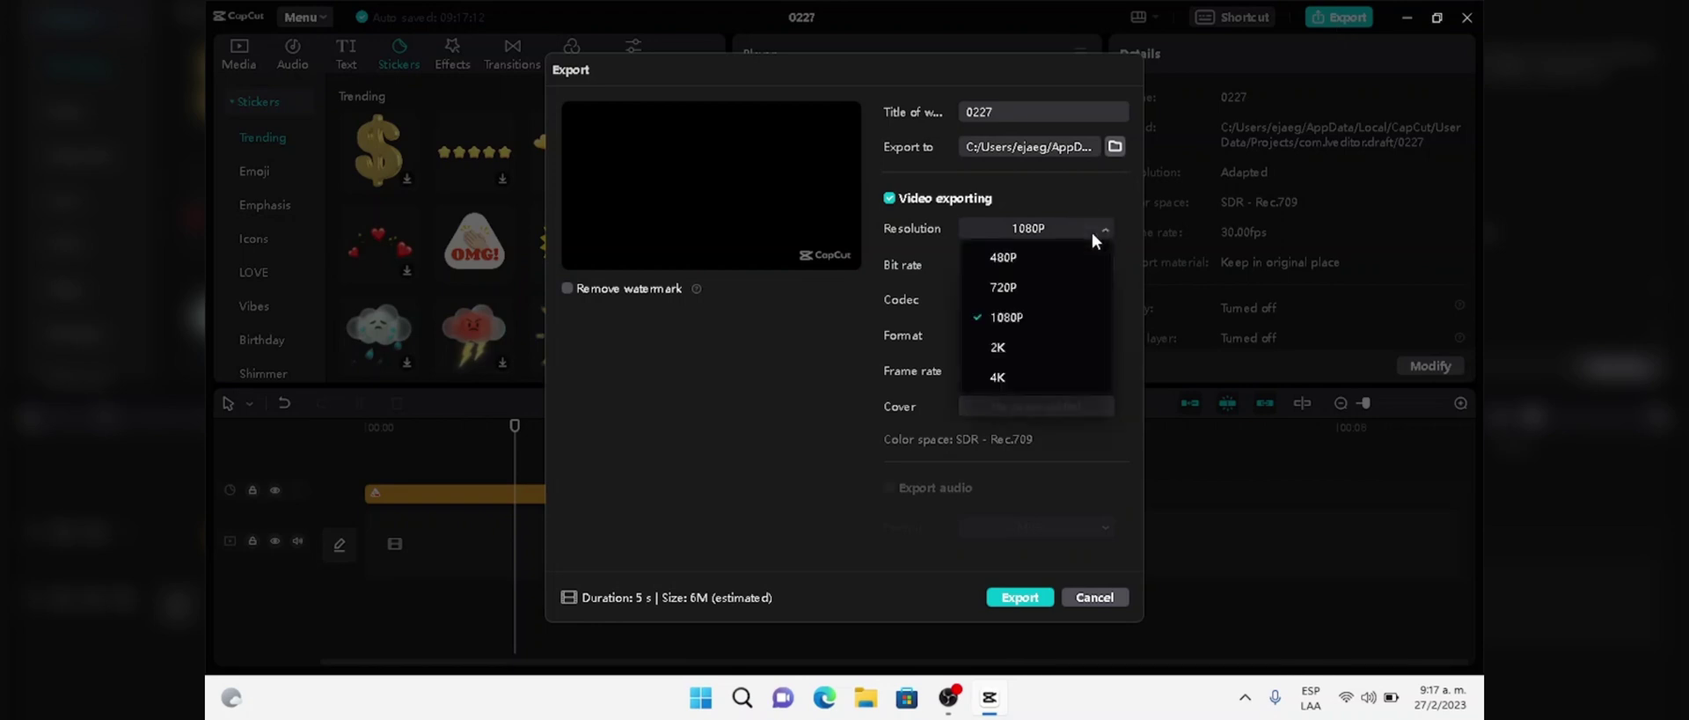
{"action": "left_click", "coordinate": [994, 346]}
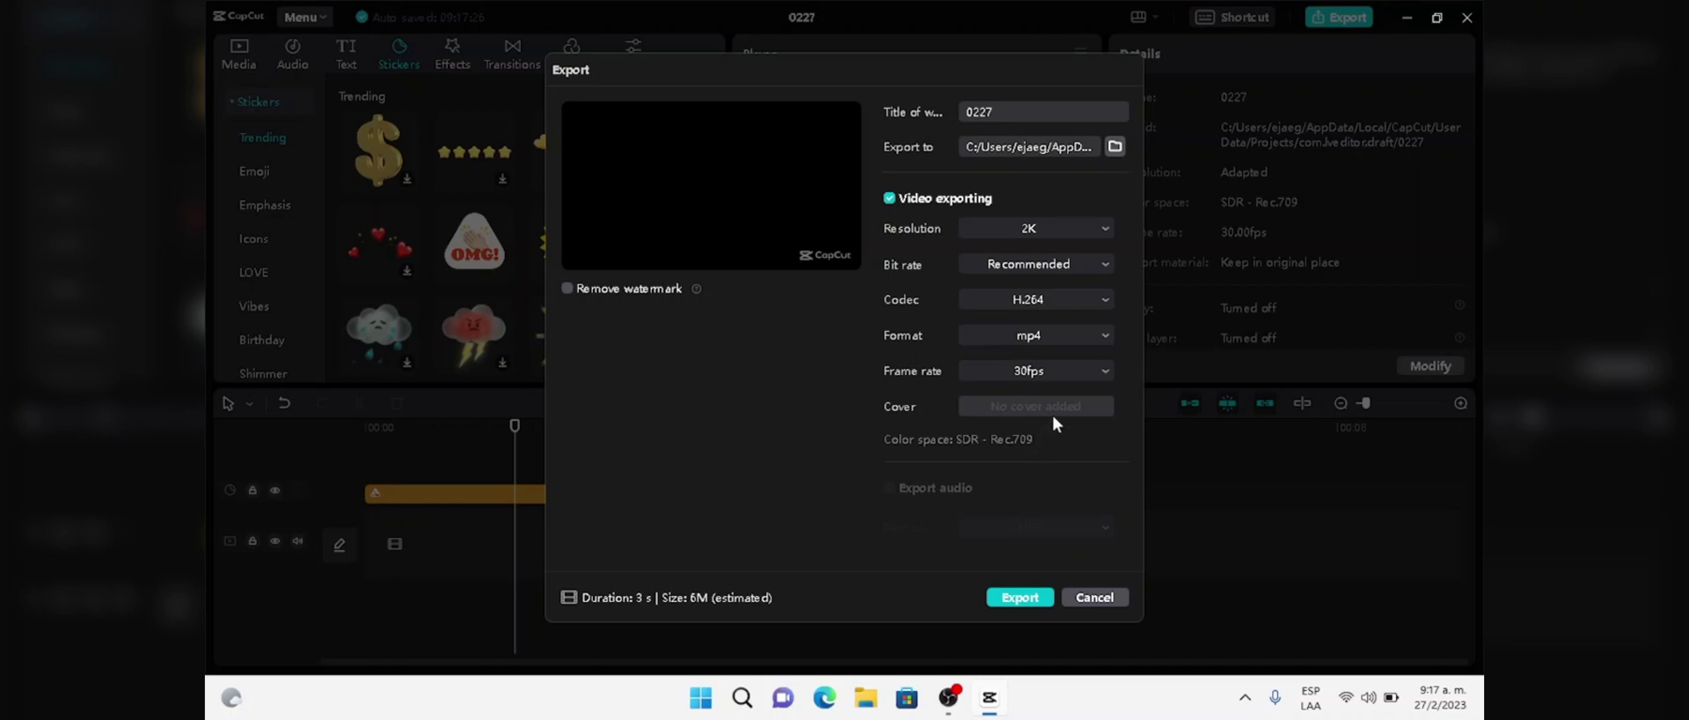
{"action": "left_click", "coordinate": [1108, 599]}
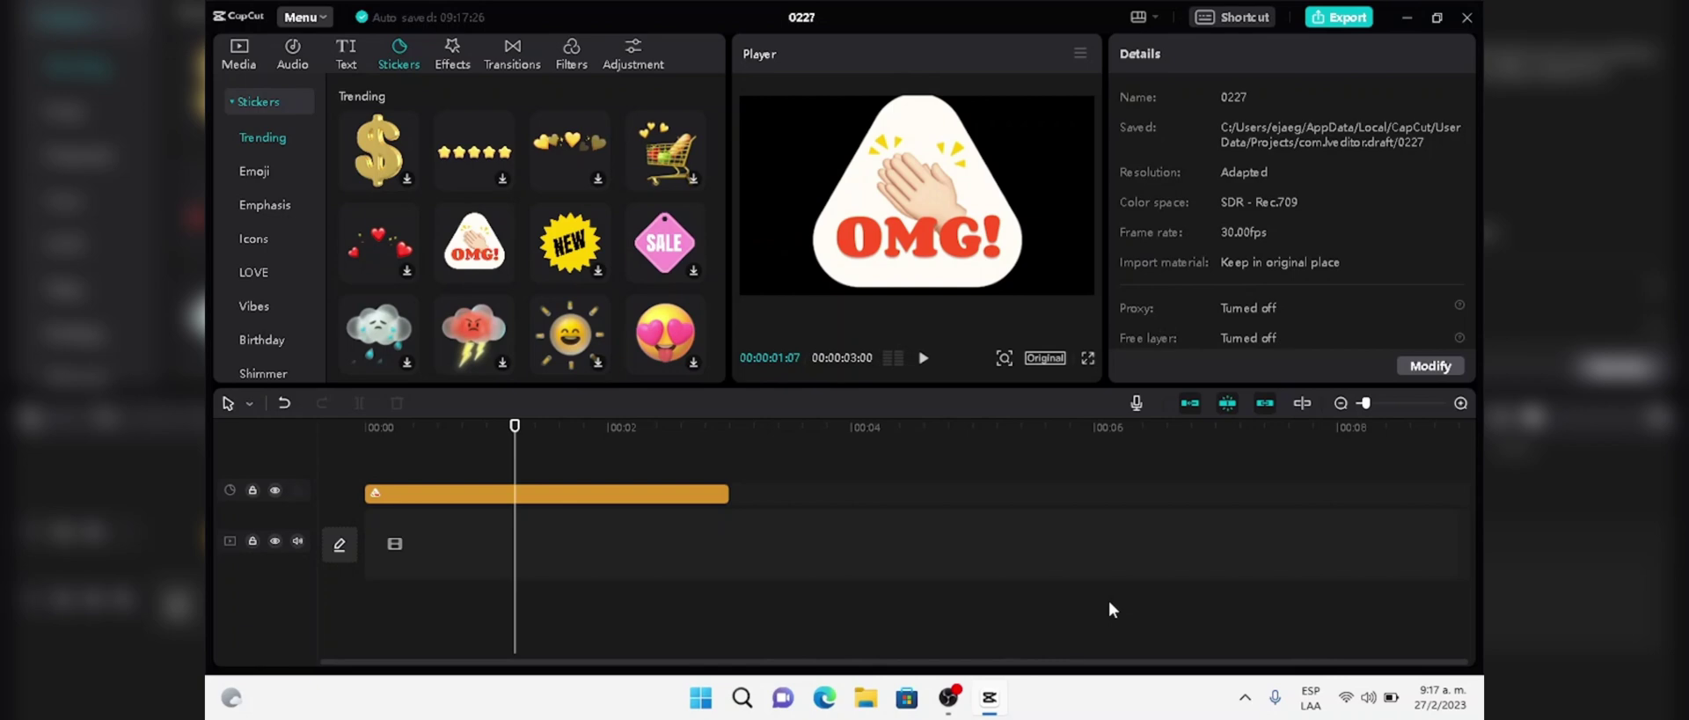